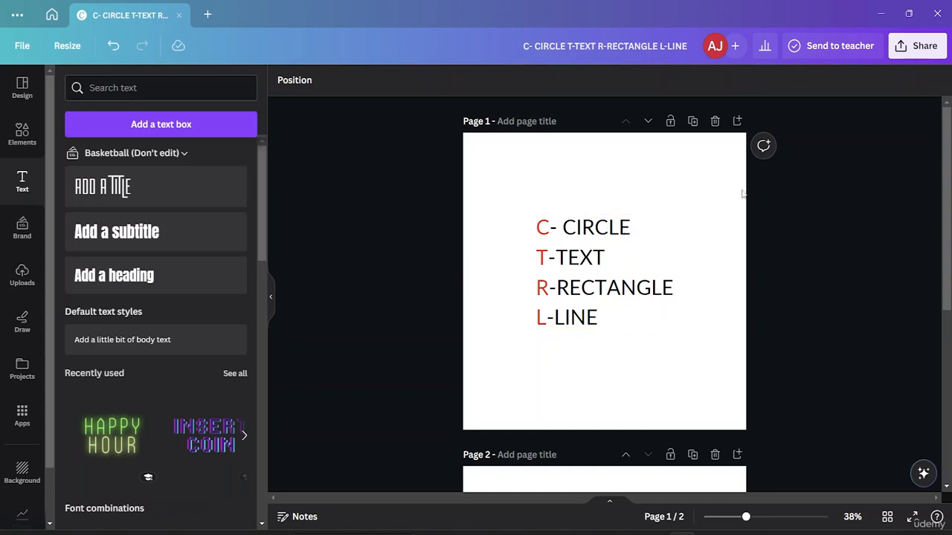
- Add a circle to page 1, move it to the page's lower-left corner and shrink it slightly
{"action": "left_click", "coordinate": [660, 174]}
{"action": "key", "text": "c"}
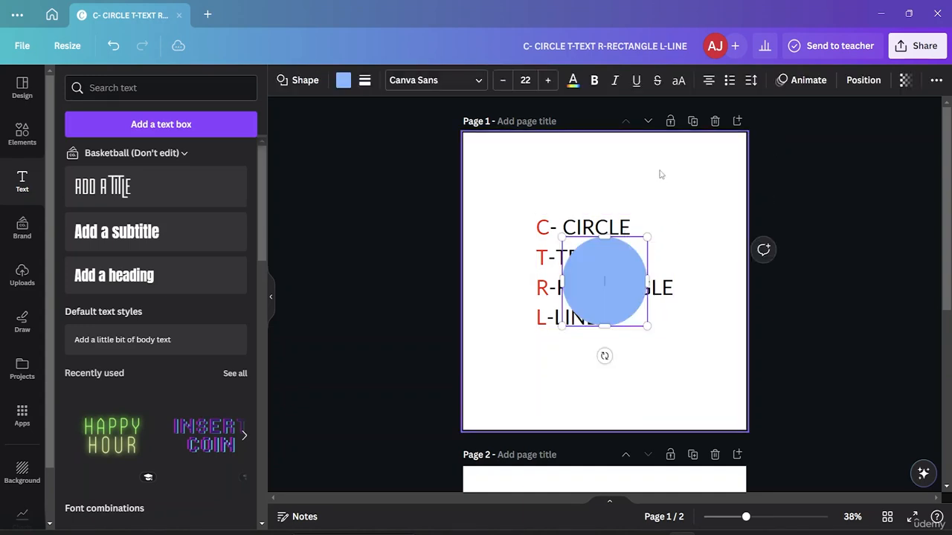
{"action": "left_click_drag", "start_coordinate": [622, 258], "coordinate": [540, 356]}
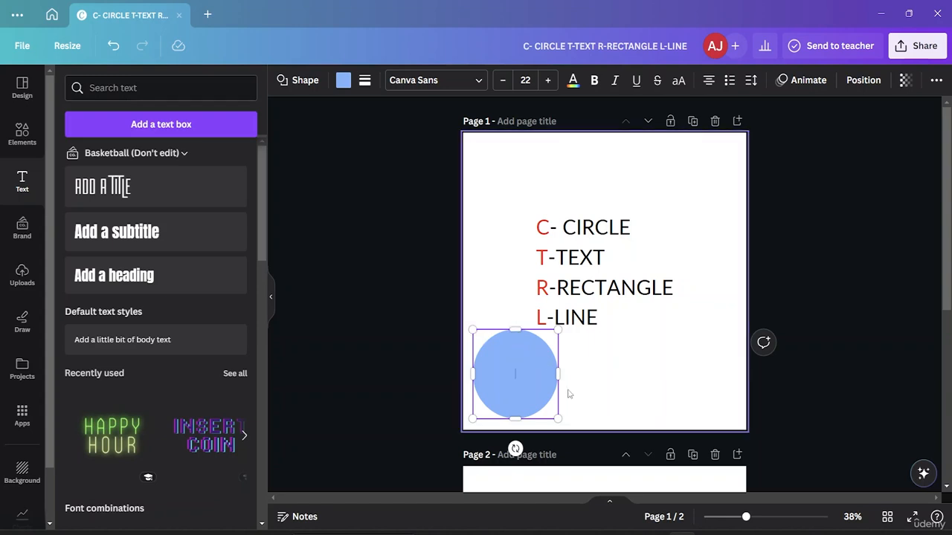
{"action": "left_click_drag", "start_coordinate": [554, 331], "coordinate": [536, 353]}
{"action": "left_click", "coordinate": [646, 394]}
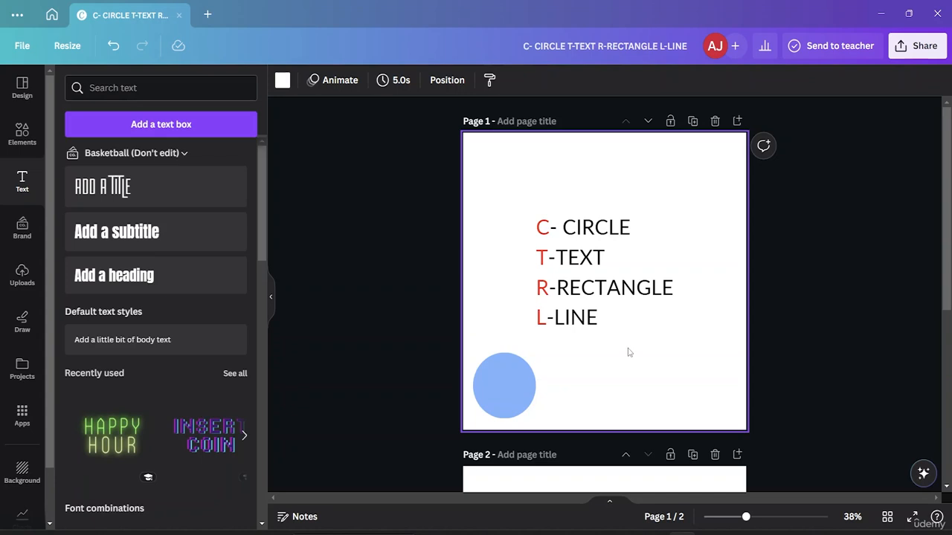
- Add a text box with its default text to page 1 and place it above the list, near the page's upper-left corner
{"action": "left_click", "coordinate": [22, 145]}
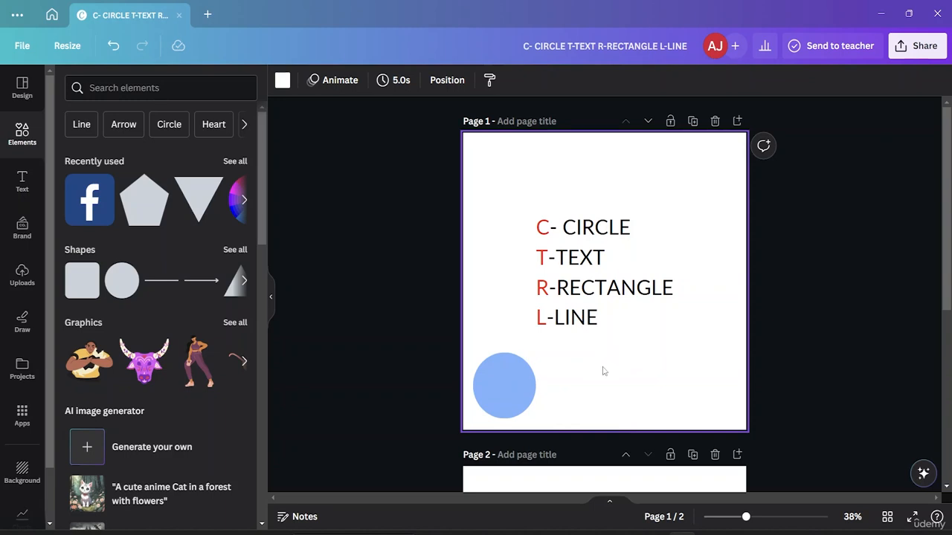
{"action": "key", "text": "t"}
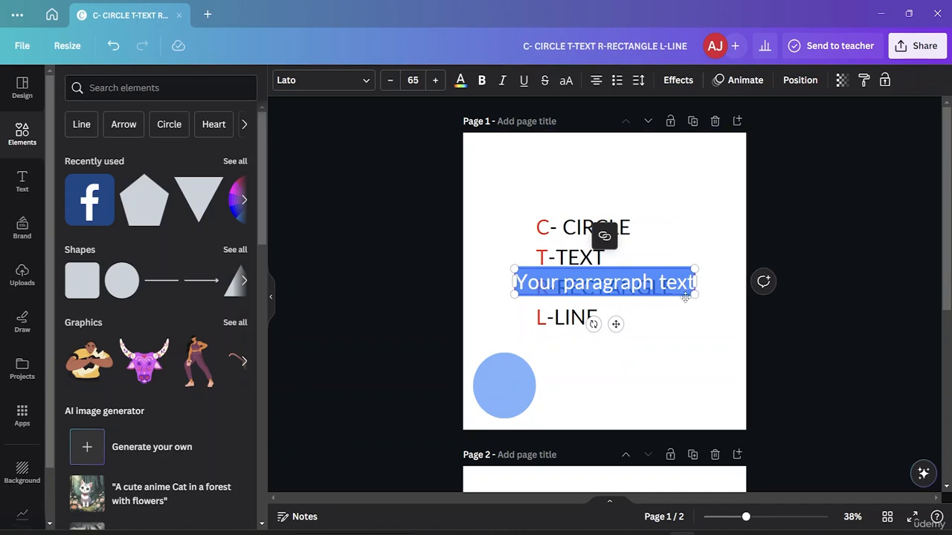
{"action": "left_click_drag", "start_coordinate": [685, 295], "coordinate": [593, 158]}
{"action": "left_click", "coordinate": [717, 382]}
{"action": "left_click", "coordinate": [651, 418]}
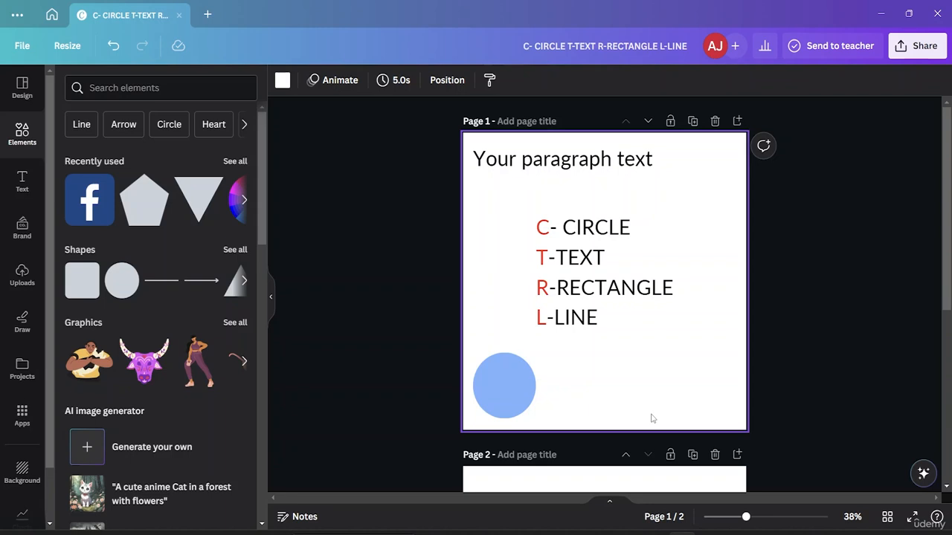
- Add a rectangle below the list on page 1, resize it wider and shorter, and place it beside the circle
{"action": "key", "text": "r"}
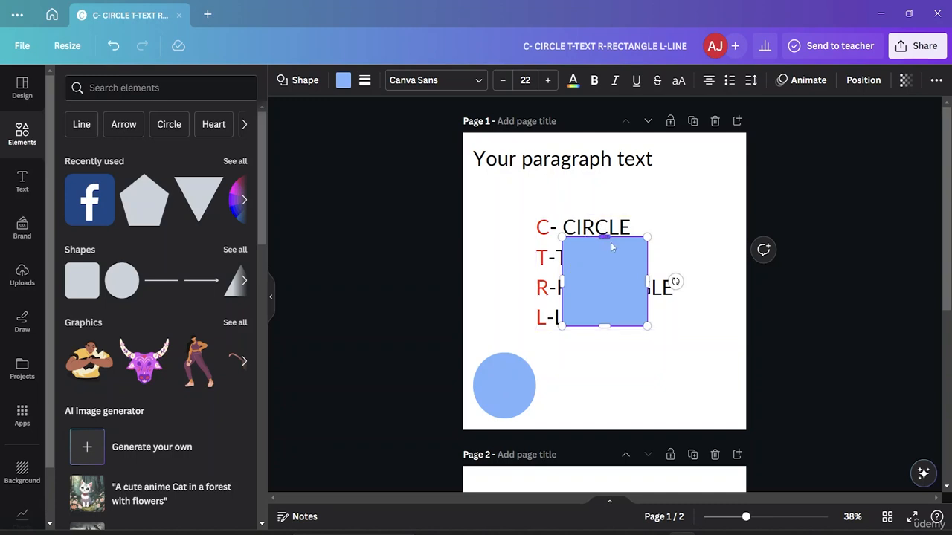
{"action": "left_click_drag", "start_coordinate": [628, 249], "coordinate": [626, 341]}
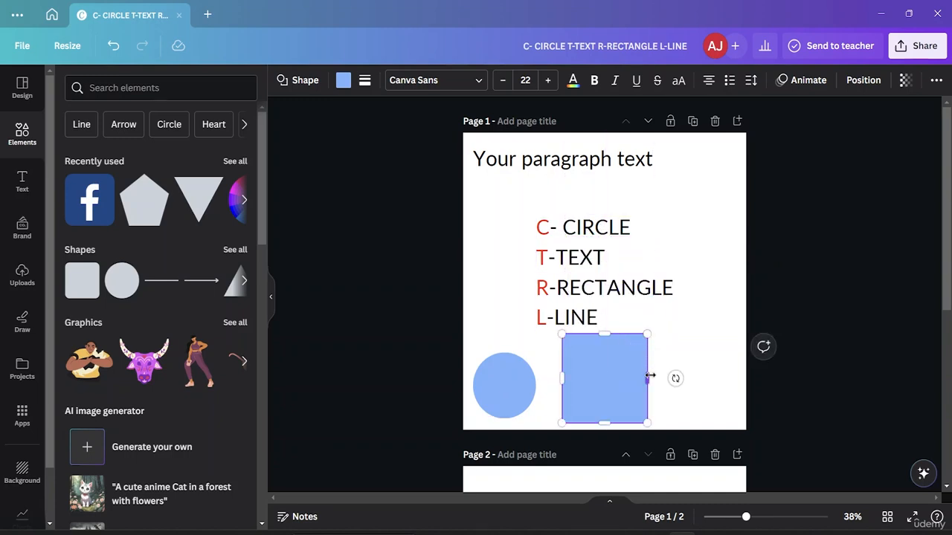
{"action": "left_click_drag", "start_coordinate": [650, 377], "coordinate": [679, 379]}
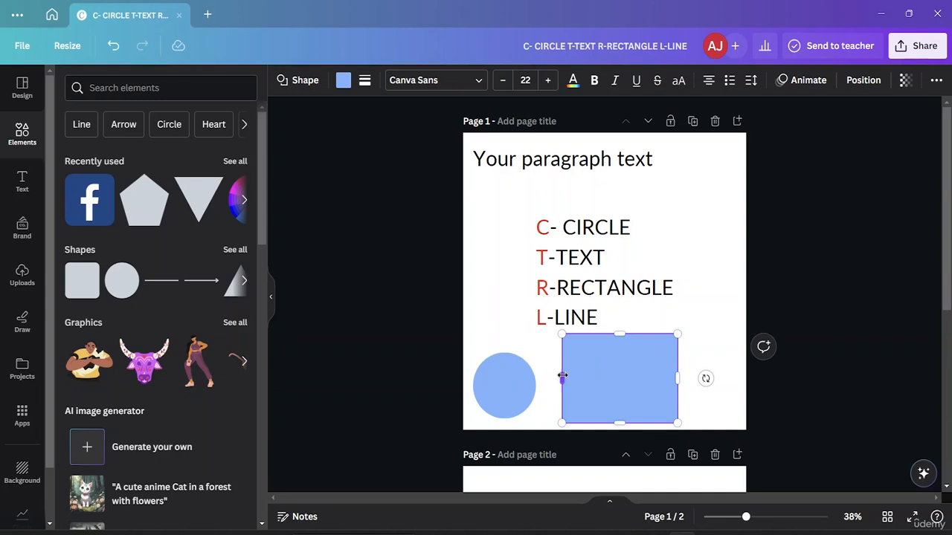
{"action": "mouse_move", "coordinate": [553, 377]}
{"action": "left_mouse_down"}
{"action": "mouse_move", "coordinate": [563, 377]}
{"action": "mouse_move", "coordinate": [551, 382]}
{"action": "left_mouse_up"}
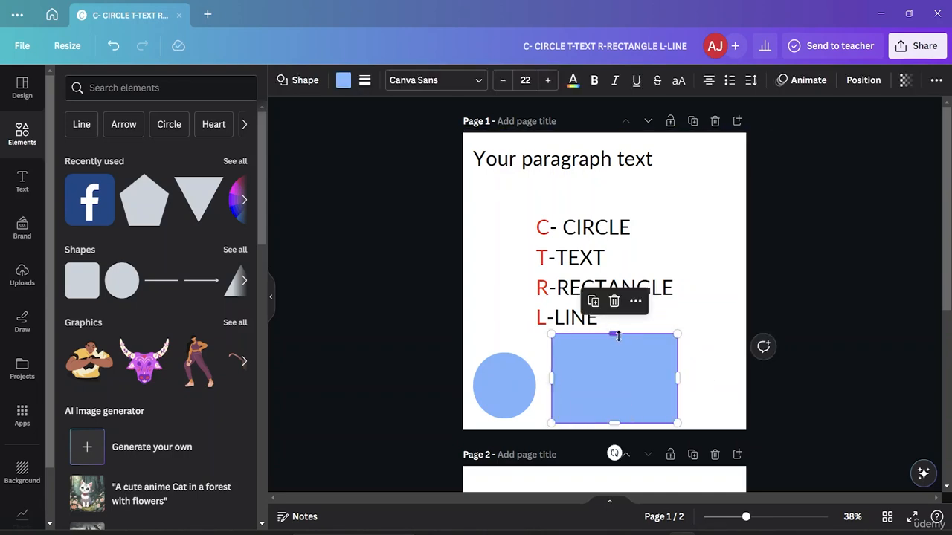
{"action": "left_click_drag", "start_coordinate": [615, 334], "coordinate": [617, 374]}
{"action": "left_click", "coordinate": [699, 250]}
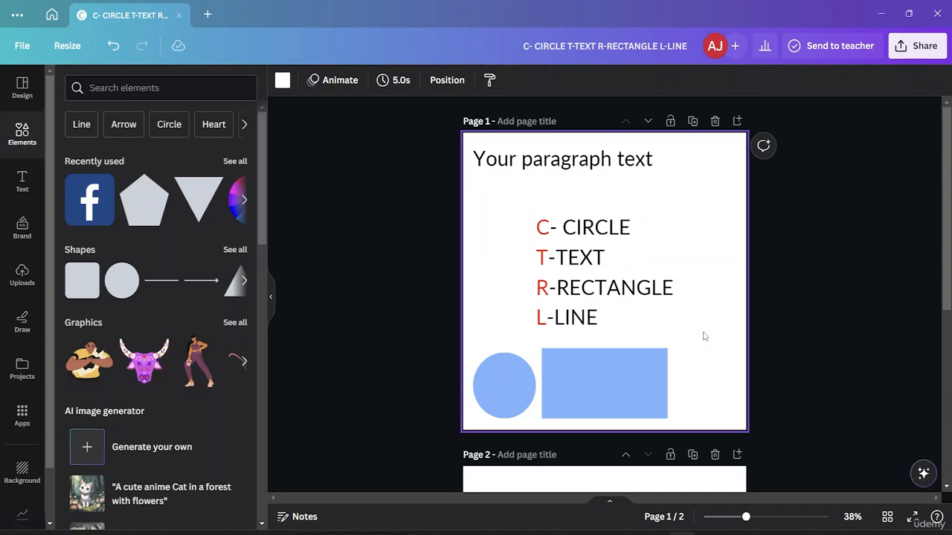
- Add a line to page 1, move it just above the rectangle, and set its line weight to 17
{"action": "key", "text": "l"}
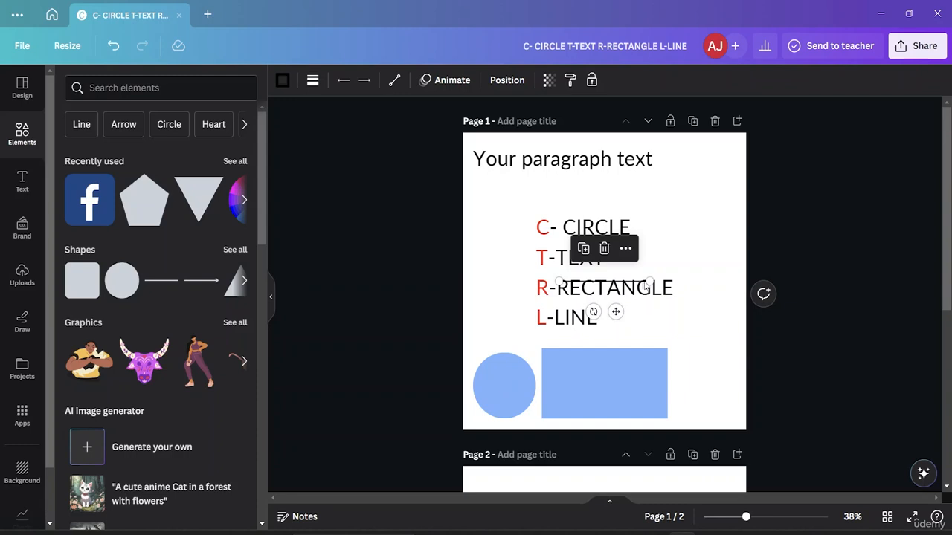
{"action": "left_click_drag", "start_coordinate": [645, 280], "coordinate": [710, 325]}
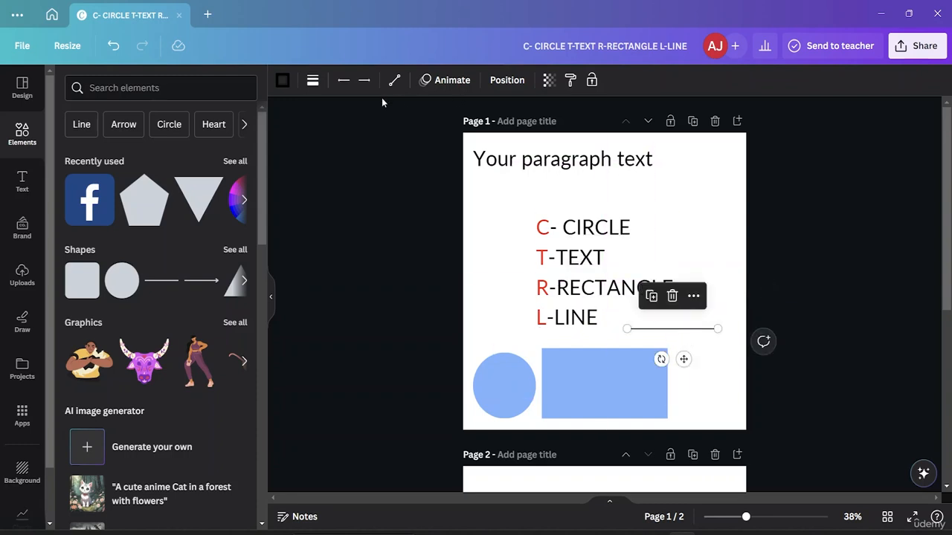
{"action": "left_click", "coordinate": [304, 89]}
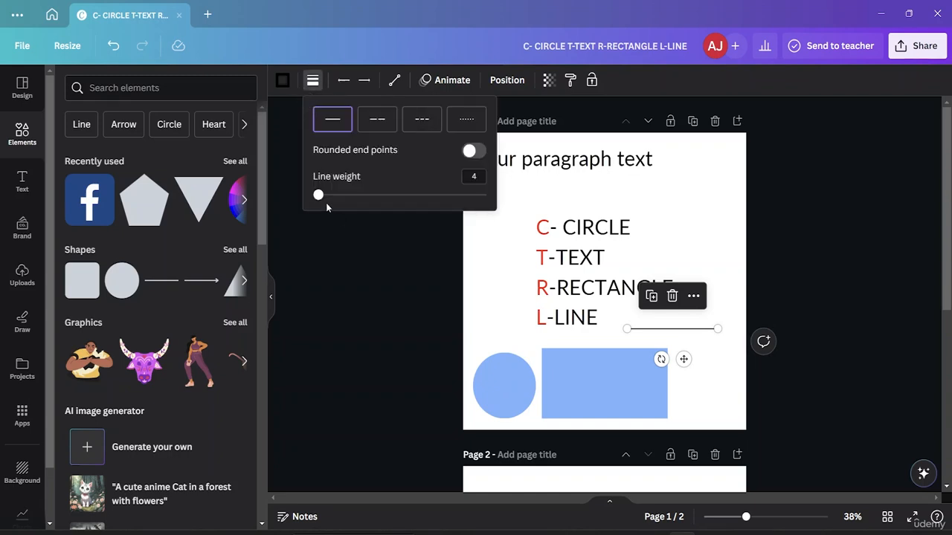
{"action": "left_click_drag", "start_coordinate": [319, 197], "coordinate": [341, 195]}
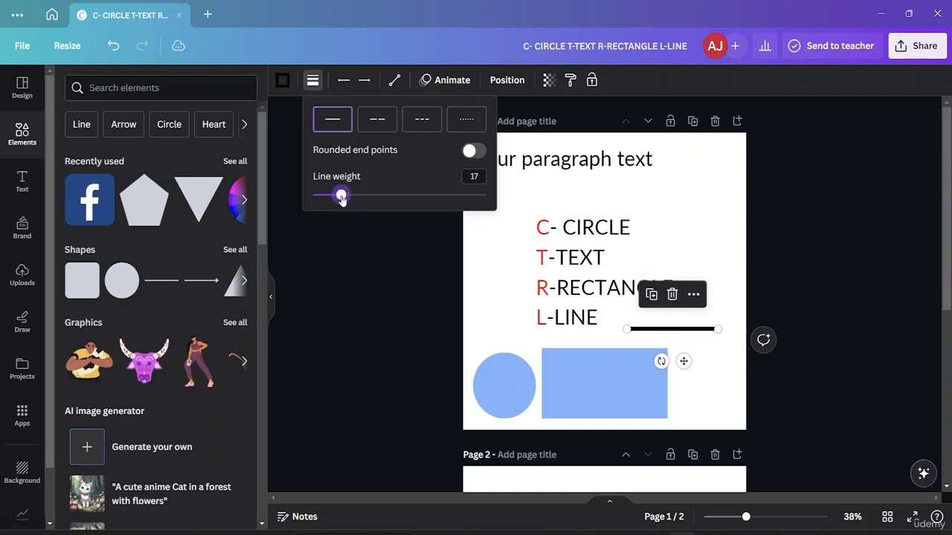
- Give the line the short-dash style with rounded end points and move it beneath the R-RECTANGLE text
{"action": "left_click", "coordinate": [424, 125]}
{"action": "left_click", "coordinate": [385, 126]}
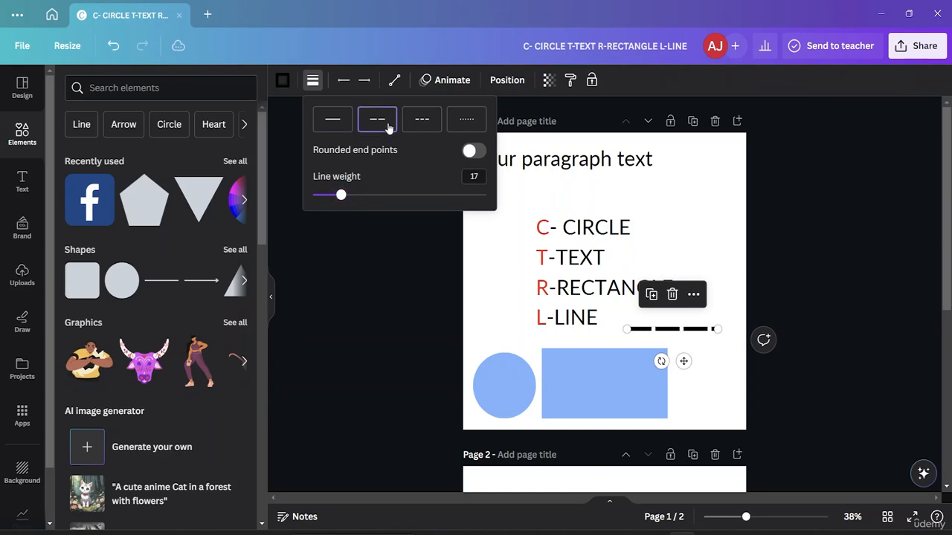
{"action": "left_click", "coordinate": [424, 130]}
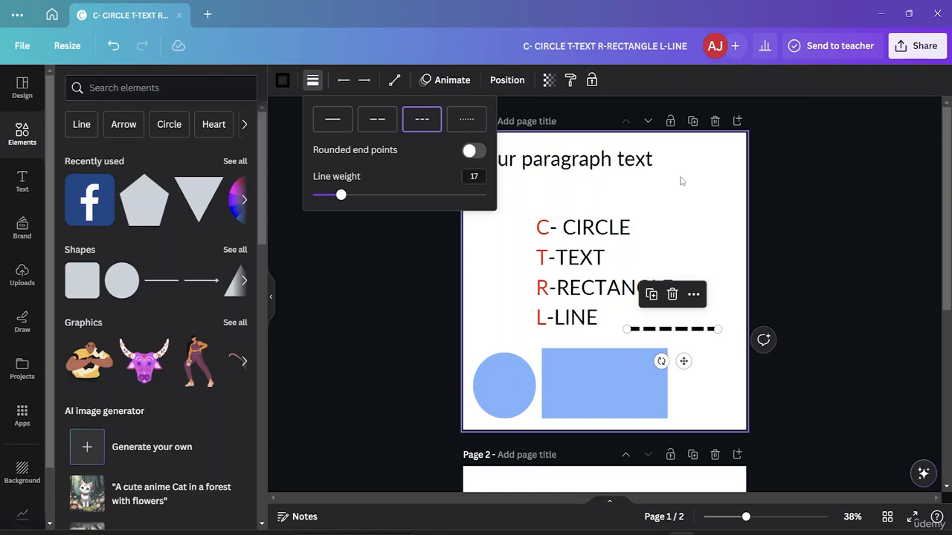
{"action": "left_click", "coordinate": [479, 156]}
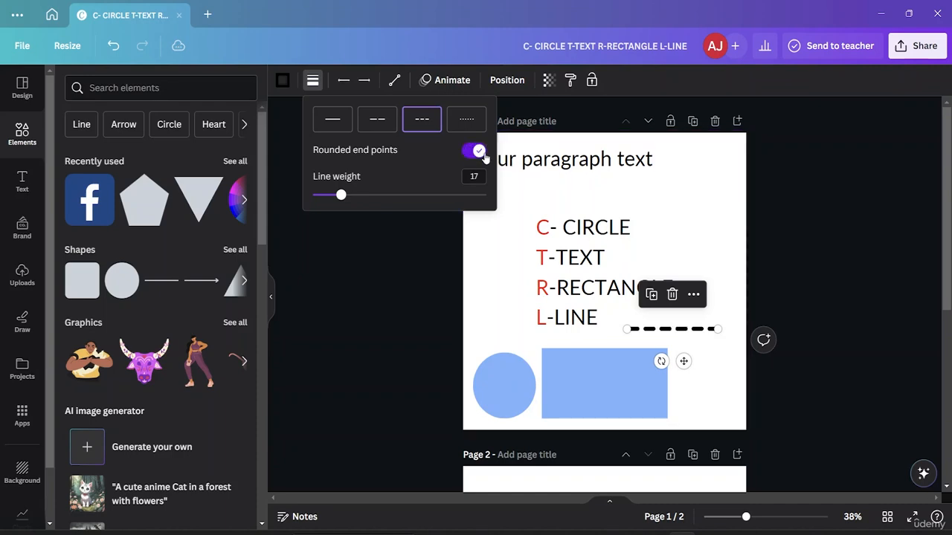
{"action": "left_click", "coordinate": [705, 217]}
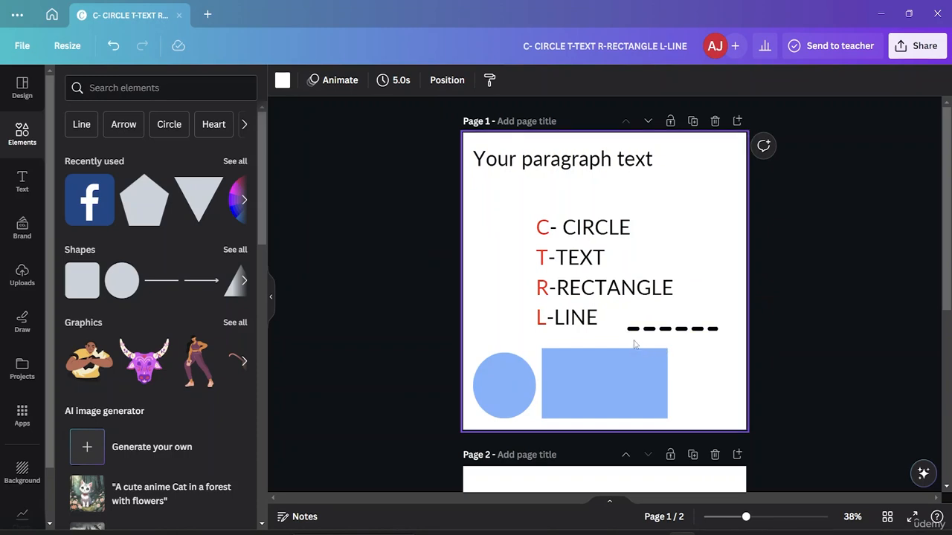
{"action": "left_click_drag", "start_coordinate": [661, 331], "coordinate": [565, 300]}
{"action": "left_click", "coordinate": [680, 348]}
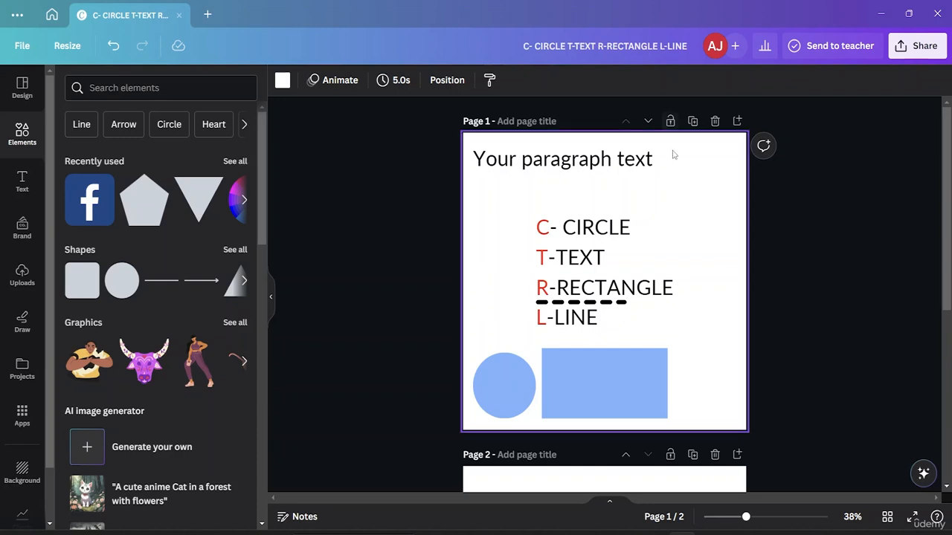
- Add a new blank page after page 2
{"action": "scroll", "coordinate": [677, 223], "scroll_direction": "down", "scroll_amount": 4}
{"action": "scroll", "coordinate": [678, 210], "scroll_direction": "down", "scroll_amount": 1}
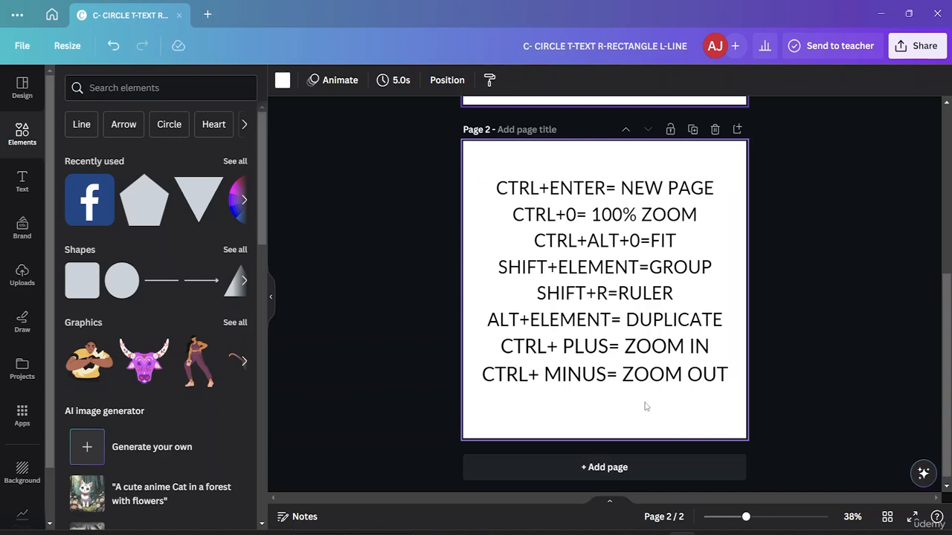
{"action": "key", "text": "ctrl+Return"}
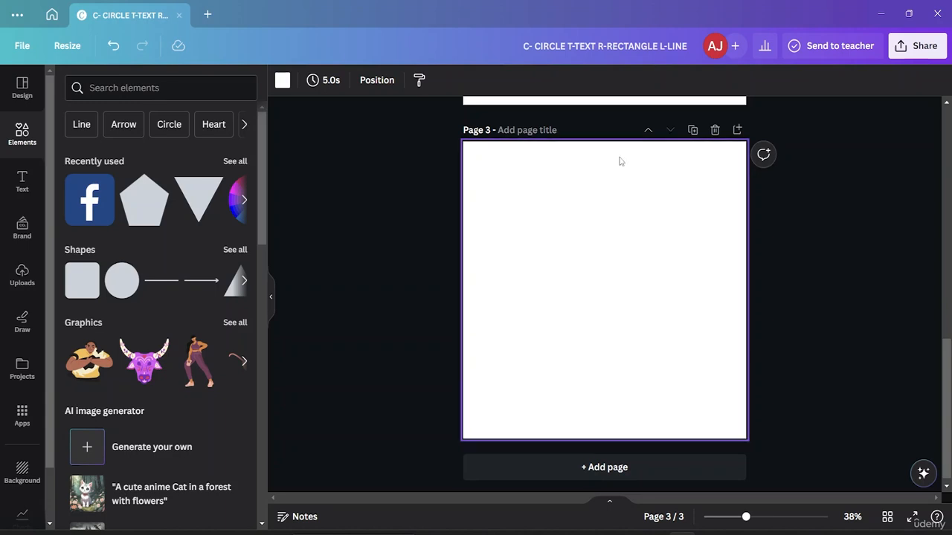
- Insert the purple bull head graphic on page 3 and move it up and left of the page's centre
{"action": "scroll", "coordinate": [656, 219], "scroll_direction": "up", "scroll_amount": 2}
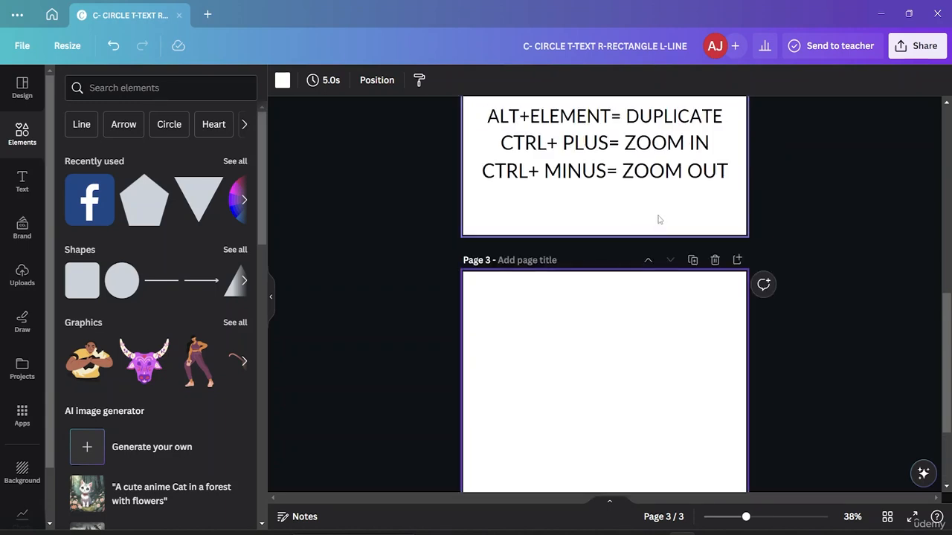
{"action": "scroll", "coordinate": [627, 285], "scroll_direction": "up", "scroll_amount": 1}
{"action": "scroll", "coordinate": [626, 285], "scroll_direction": "up", "scroll_amount": 1}
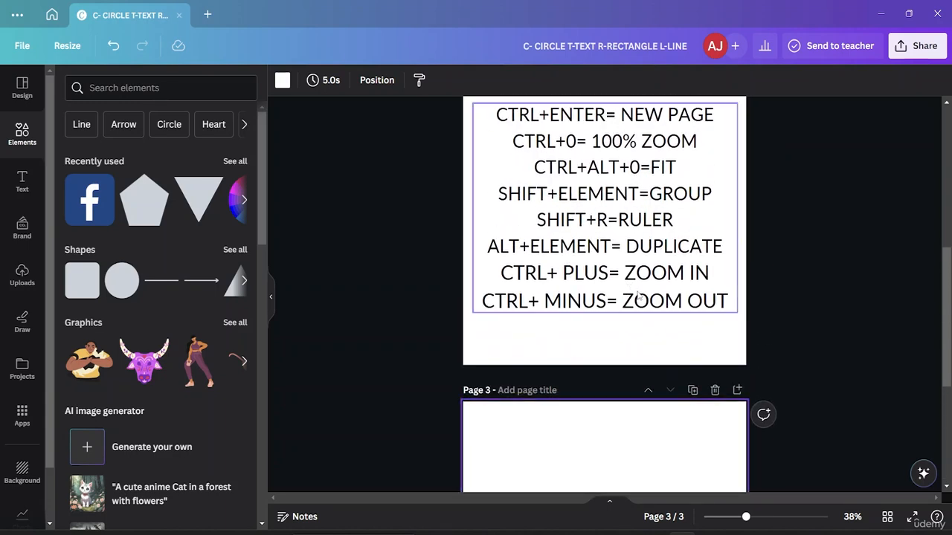
{"action": "scroll", "coordinate": [637, 295], "scroll_direction": "up", "scroll_amount": 1}
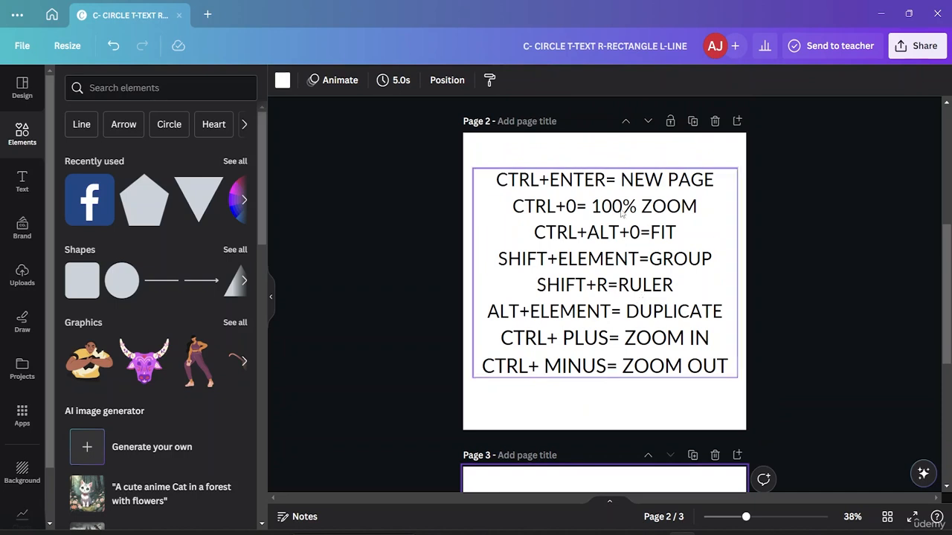
{"action": "scroll", "coordinate": [623, 237], "scroll_direction": "down", "scroll_amount": 4}
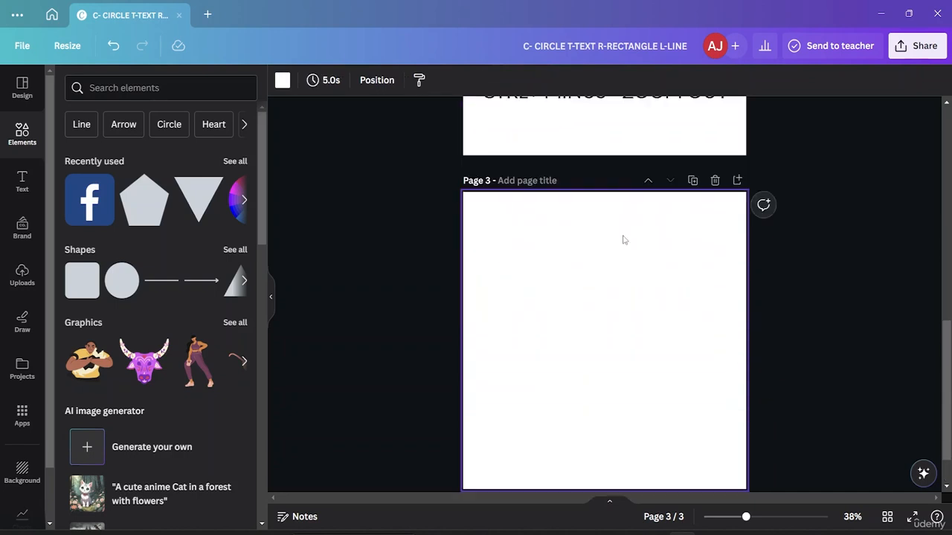
{"action": "scroll", "coordinate": [622, 238], "scroll_direction": "up", "scroll_amount": 1}
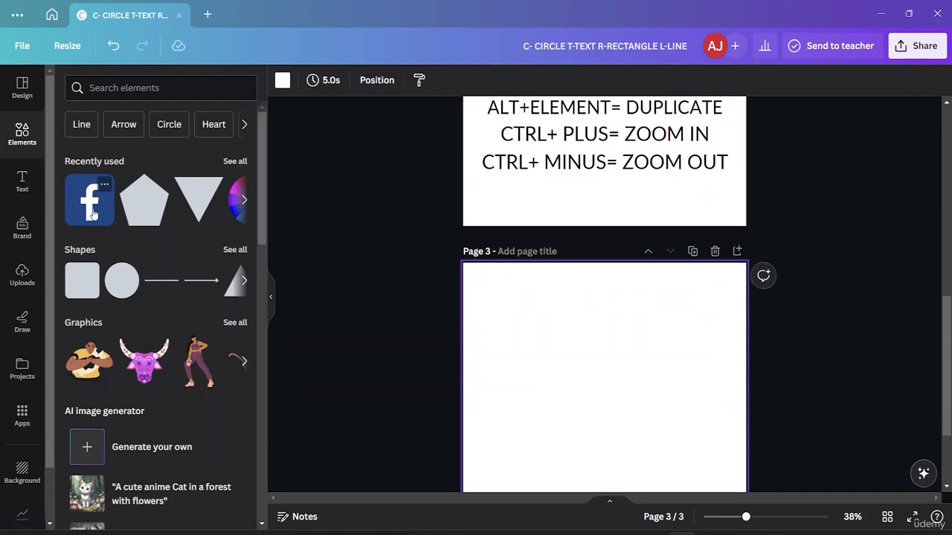
{"action": "left_click", "coordinate": [142, 370]}
{"action": "left_click_drag", "start_coordinate": [612, 431], "coordinate": [568, 392]}
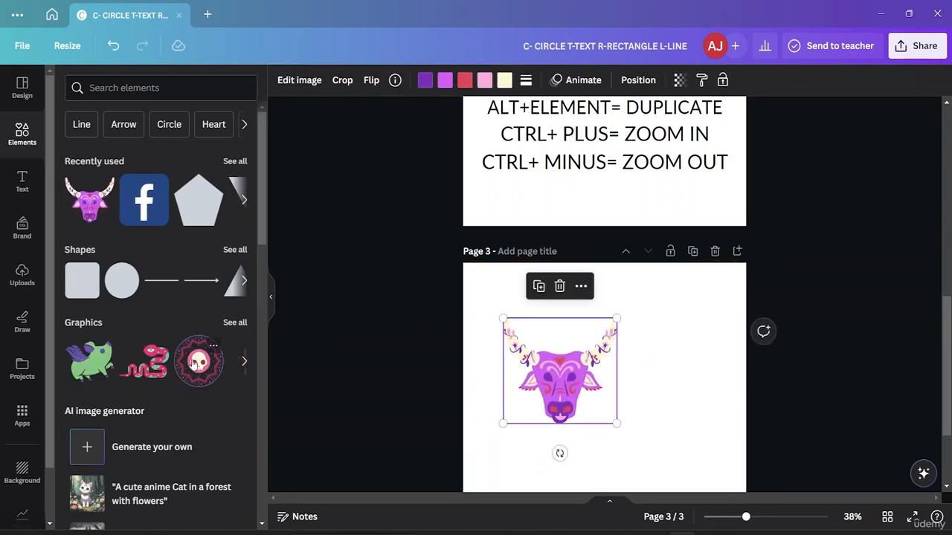
- Insert the round skull graphic beside the bull head and shift the bull head closer to the page's left edge
{"action": "left_click_drag", "start_coordinate": [207, 381], "coordinate": [641, 338]}
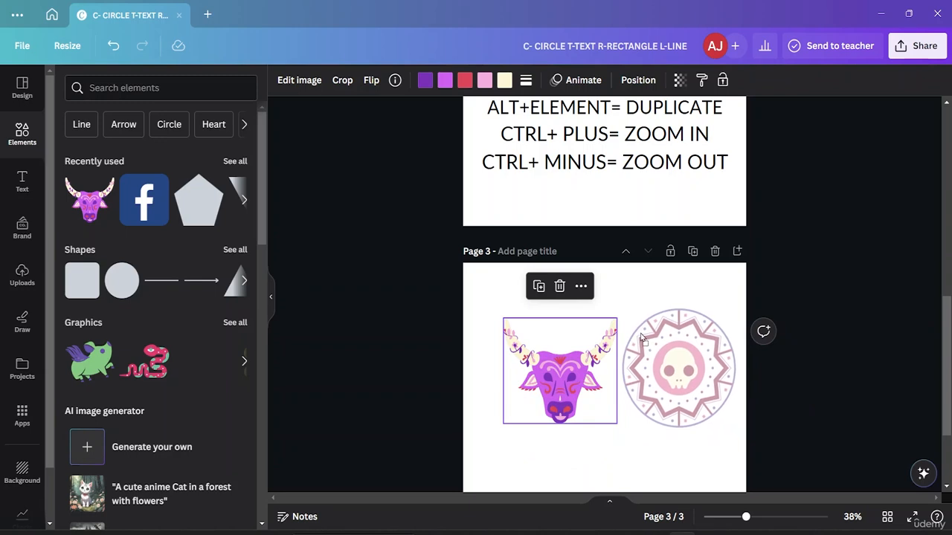
{"action": "left_click", "coordinate": [560, 375]}
{"action": "left_click_drag", "start_coordinate": [559, 375], "coordinate": [537, 371]}
{"action": "double_click", "coordinate": [550, 371]}
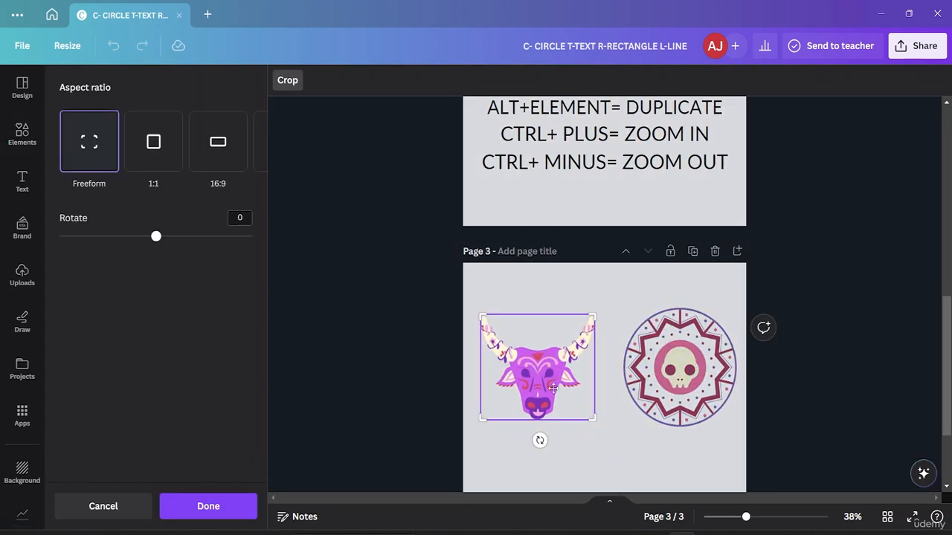
{"action": "left_click", "coordinate": [353, 300]}
- Set the canvas zoom to 100% and view the page 3 graphics and the page 2 shortcut list at that scale
{"action": "scroll", "coordinate": [719, 158], "scroll_direction": "up", "scroll_amount": 5}
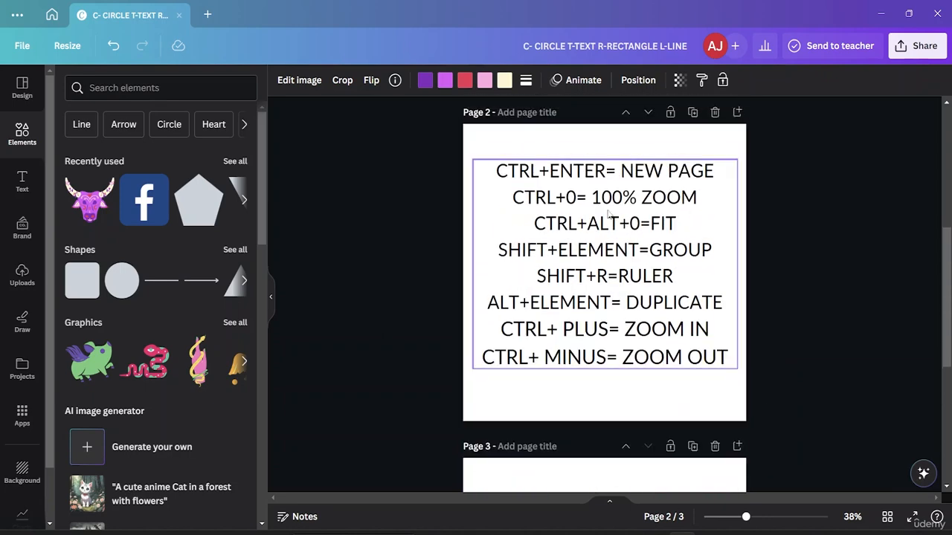
{"action": "scroll", "coordinate": [621, 208], "scroll_direction": "down", "scroll_amount": 4}
{"action": "scroll", "coordinate": [632, 205], "scroll_direction": "up", "scroll_amount": 4}
{"action": "scroll", "coordinate": [637, 201], "scroll_direction": "down", "scroll_amount": 3}
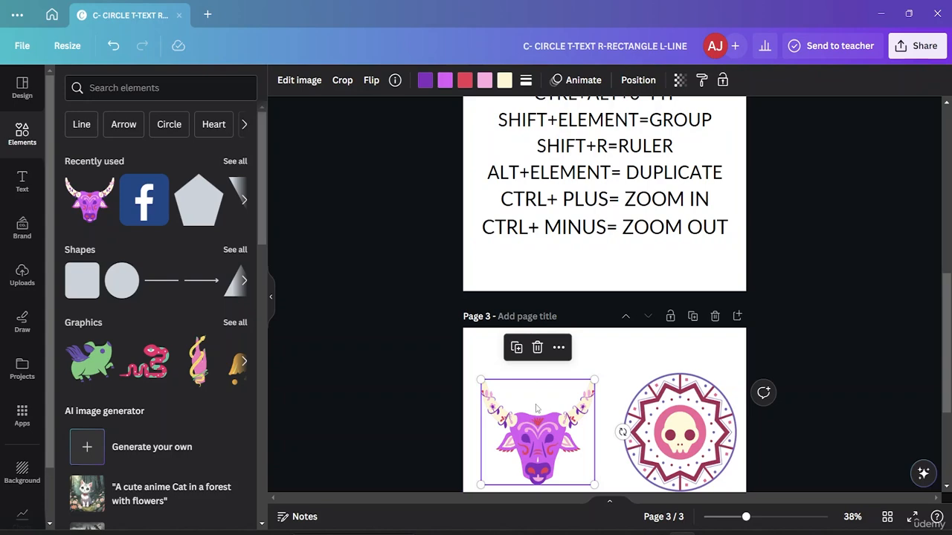
{"action": "key", "text": "ctrl+0"}
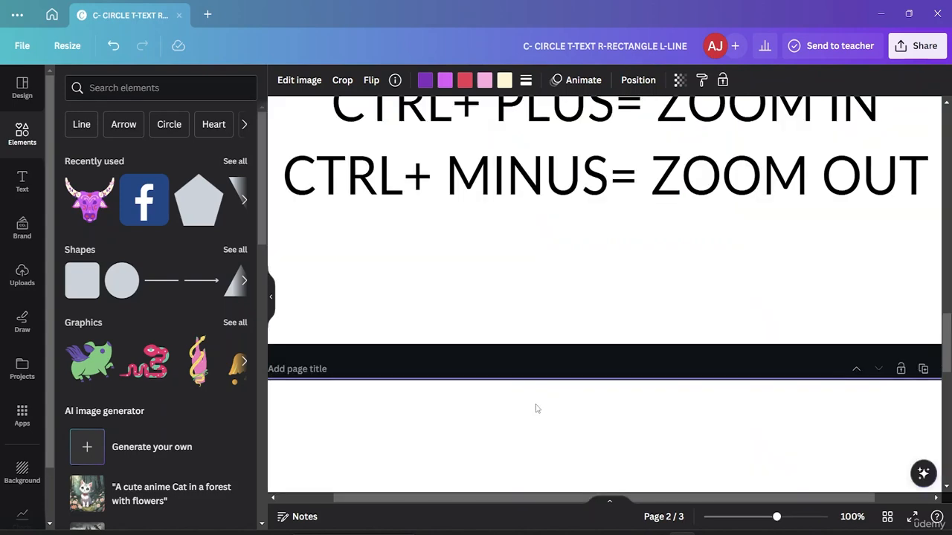
{"action": "scroll", "coordinate": [556, 427], "scroll_direction": "down", "scroll_amount": 3}
{"action": "scroll", "coordinate": [559, 420], "scroll_direction": "down", "scroll_amount": 3}
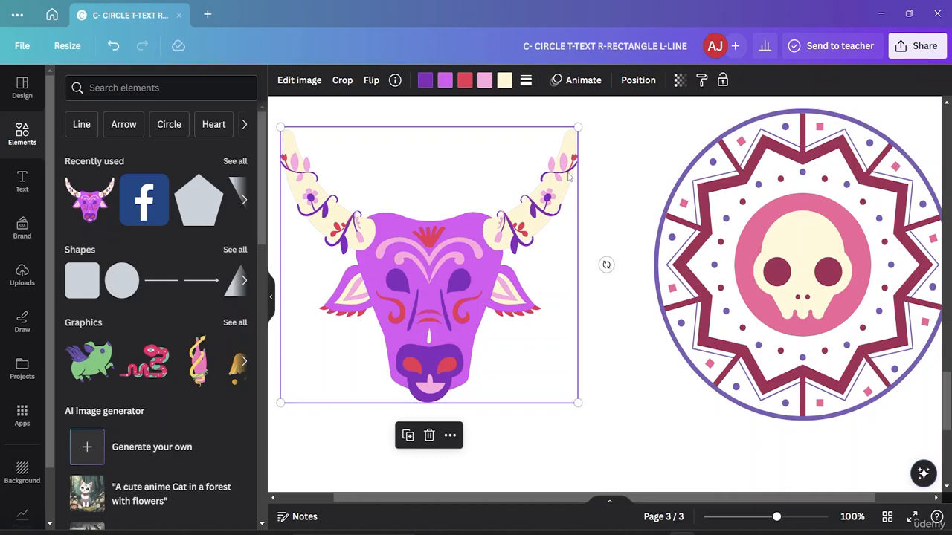
{"action": "scroll", "coordinate": [569, 176], "scroll_direction": "up", "scroll_amount": 8}
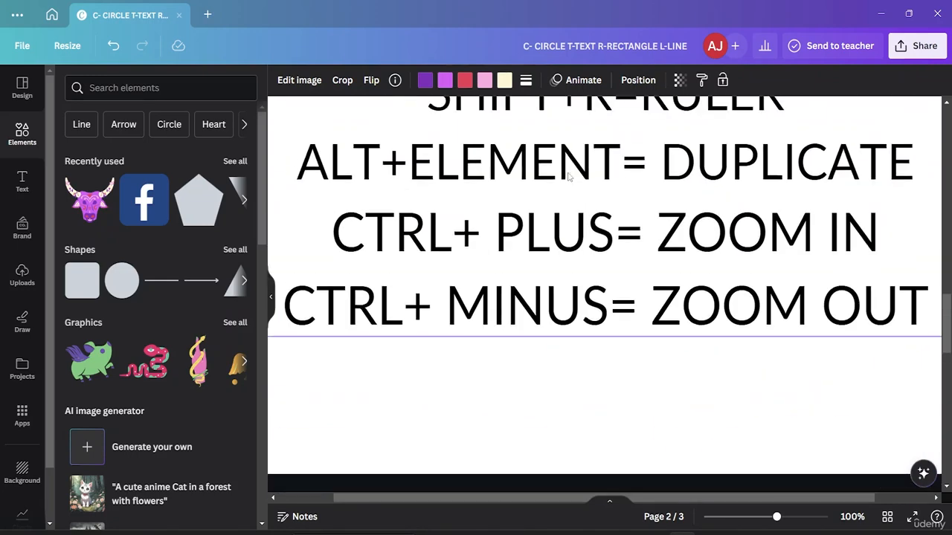
{"action": "scroll", "coordinate": [569, 177], "scroll_direction": "up", "scroll_amount": 1}
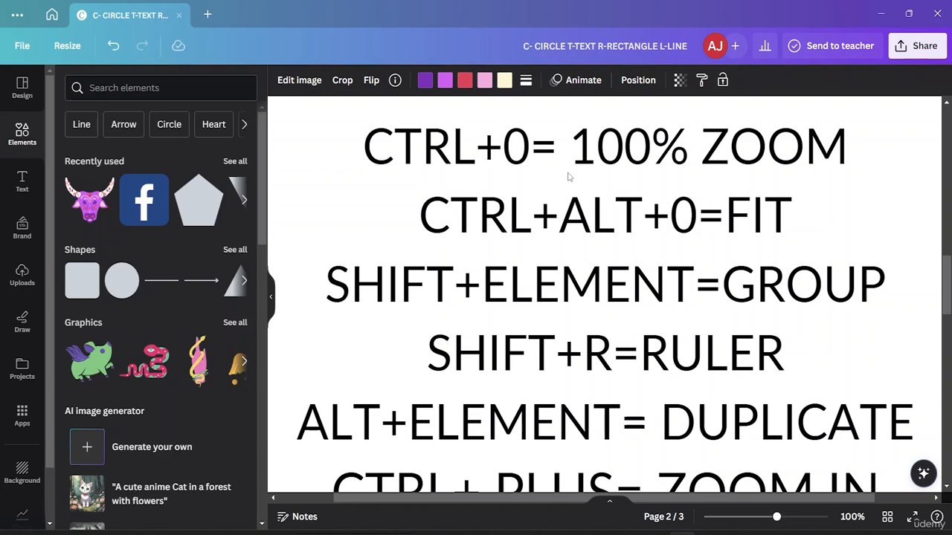
- Switch the canvas between 100% and fit-to-screen zoom, comparing the page 3 graphics and the page 2 shortcut list at fitted scale
{"action": "scroll", "coordinate": [569, 176], "scroll_direction": "down", "scroll_amount": 8}
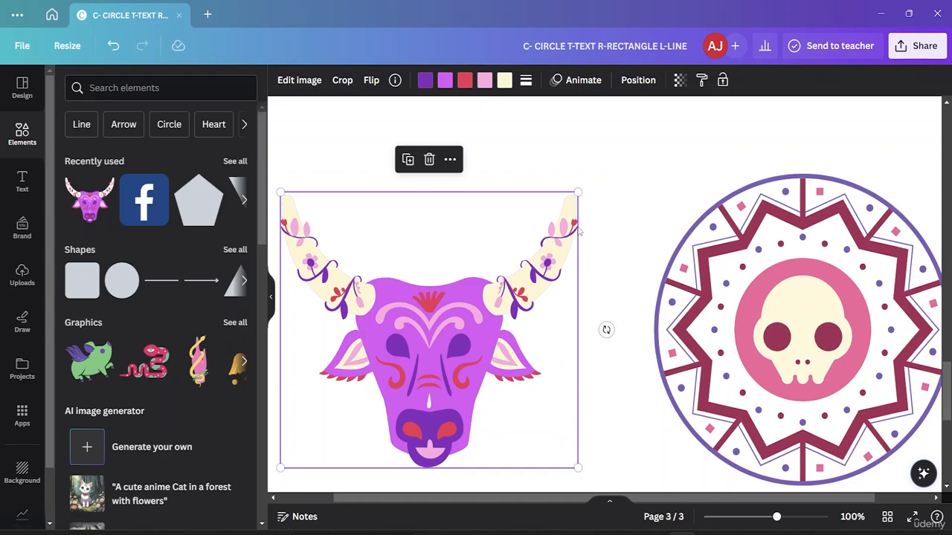
{"action": "scroll", "coordinate": [579, 231], "scroll_direction": "down", "scroll_amount": 5, "text": "ctrl"}
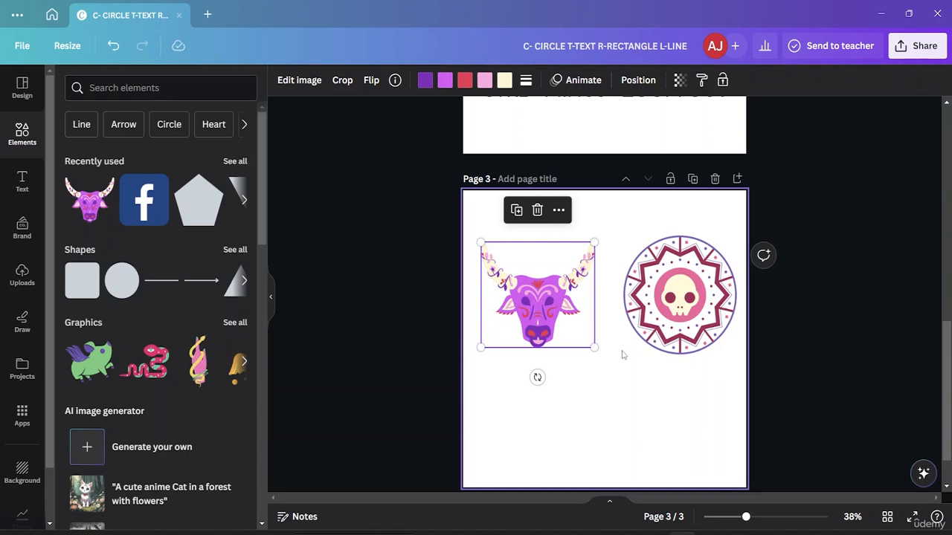
{"action": "scroll", "coordinate": [623, 355], "scroll_direction": "up", "scroll_amount": 5, "text": "ctrl"}
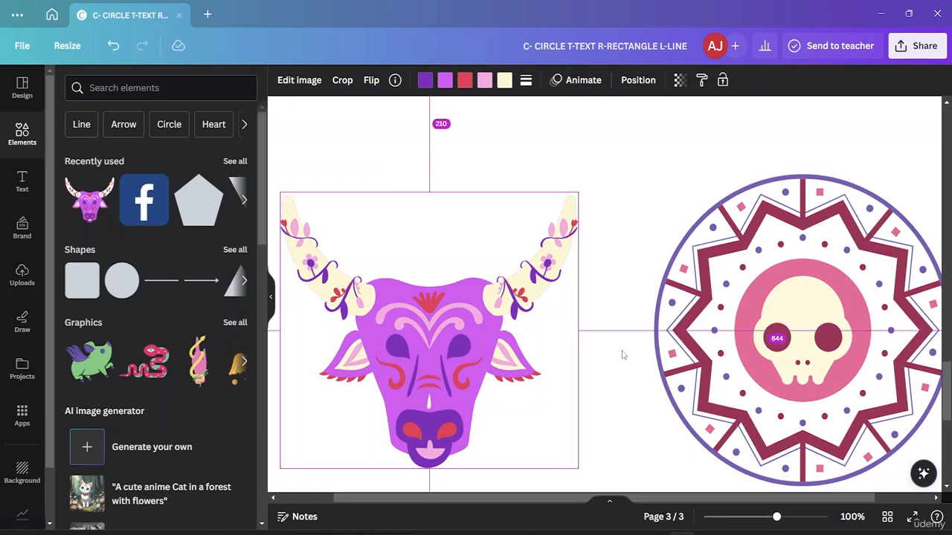
{"action": "scroll", "coordinate": [623, 355], "scroll_direction": "down", "scroll_amount": 5, "text": "ctrl"}
{"action": "scroll", "coordinate": [704, 312], "scroll_direction": "up", "scroll_amount": 4}
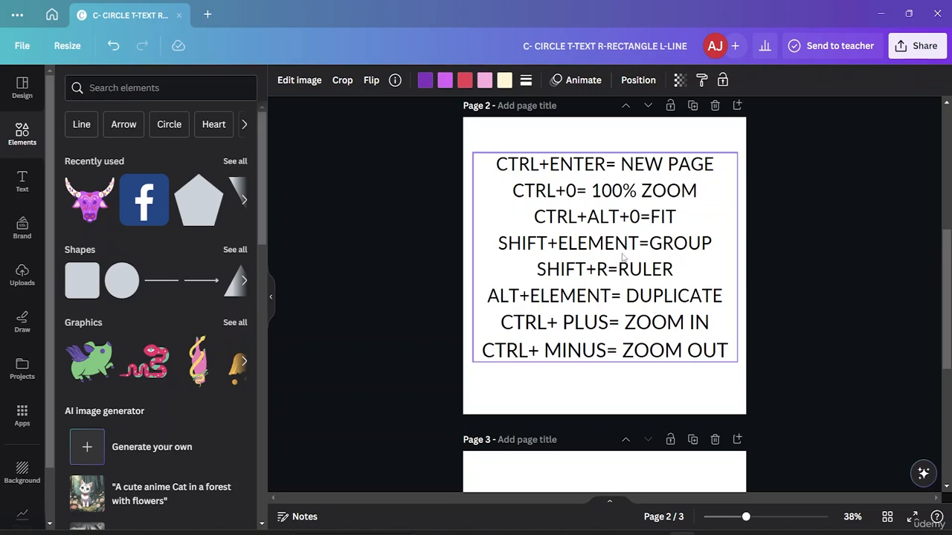
{"action": "scroll", "coordinate": [623, 254], "scroll_direction": "down", "scroll_amount": 3}
{"action": "scroll", "coordinate": [621, 252], "scroll_direction": "up", "scroll_amount": 2}
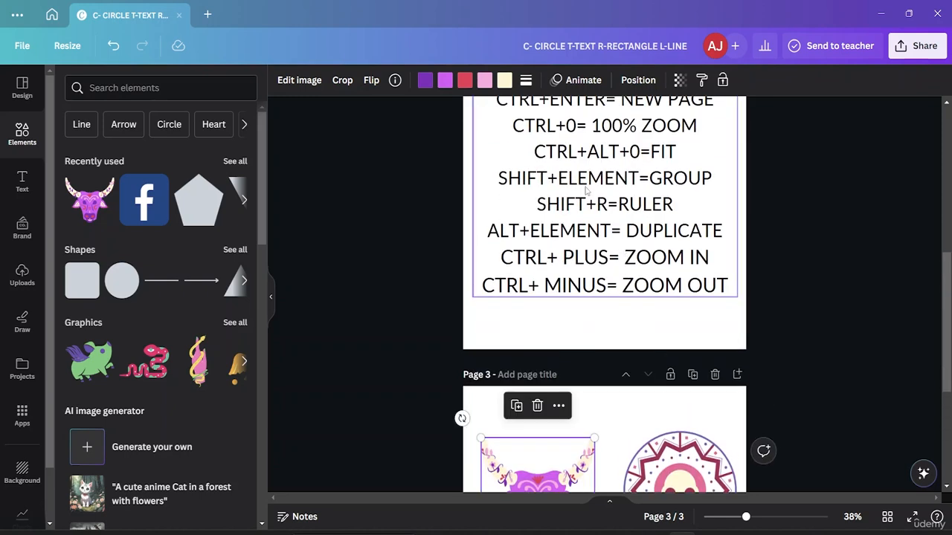
{"action": "scroll", "coordinate": [684, 194], "scroll_direction": "down", "scroll_amount": 3}
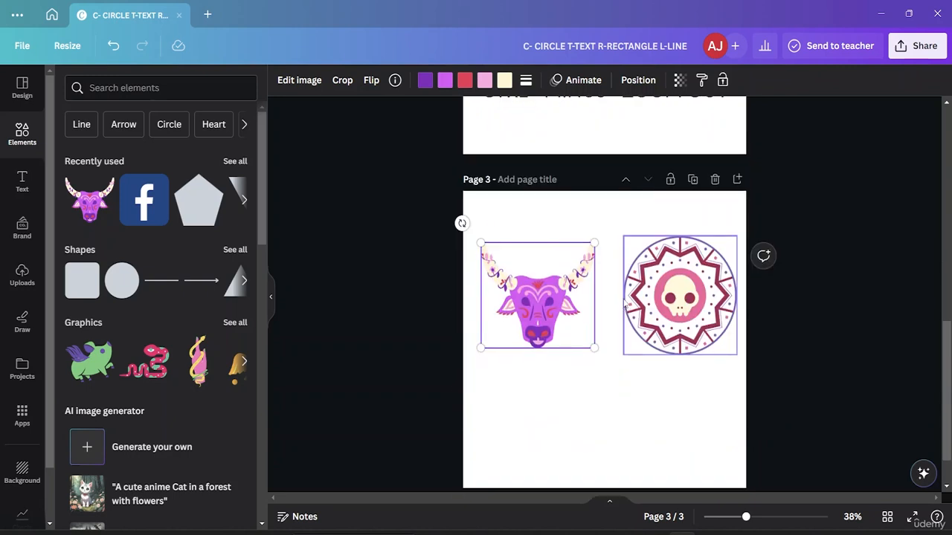
- Move the bull head to the lower part of page 3 and search the elements library for "text\"
{"action": "left_click_drag", "start_coordinate": [540, 299], "coordinate": [555, 408]}
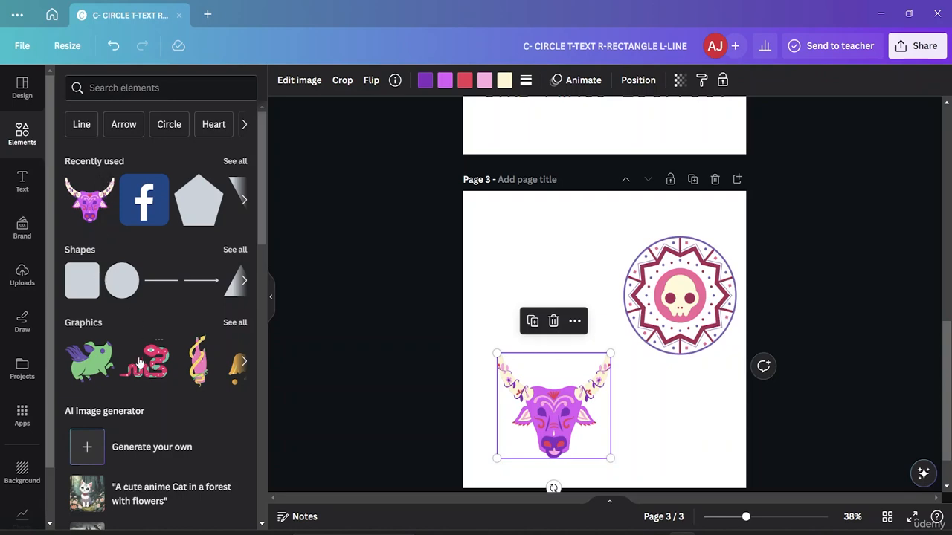
{"action": "scroll", "coordinate": [137, 390], "scroll_direction": "down", "scroll_amount": 7}
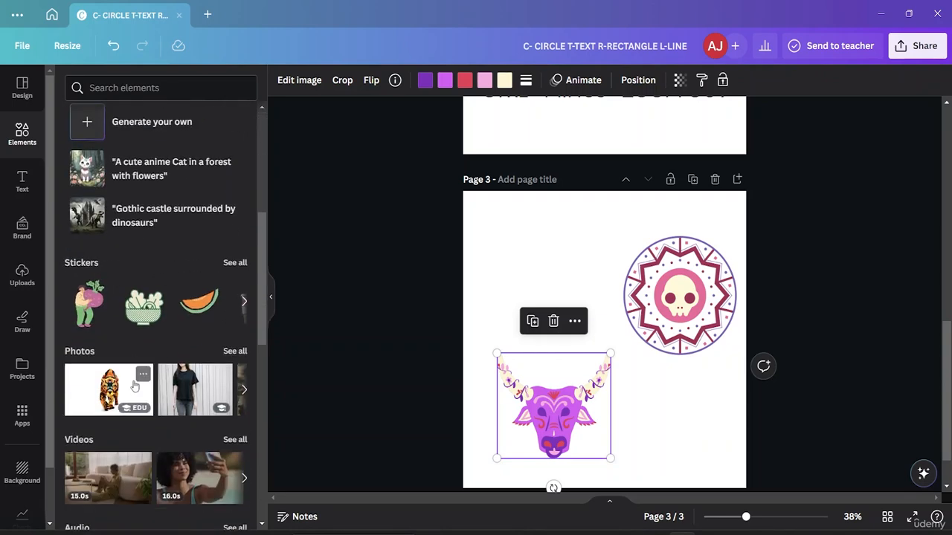
{"action": "scroll", "coordinate": [137, 384], "scroll_direction": "up", "scroll_amount": 7}
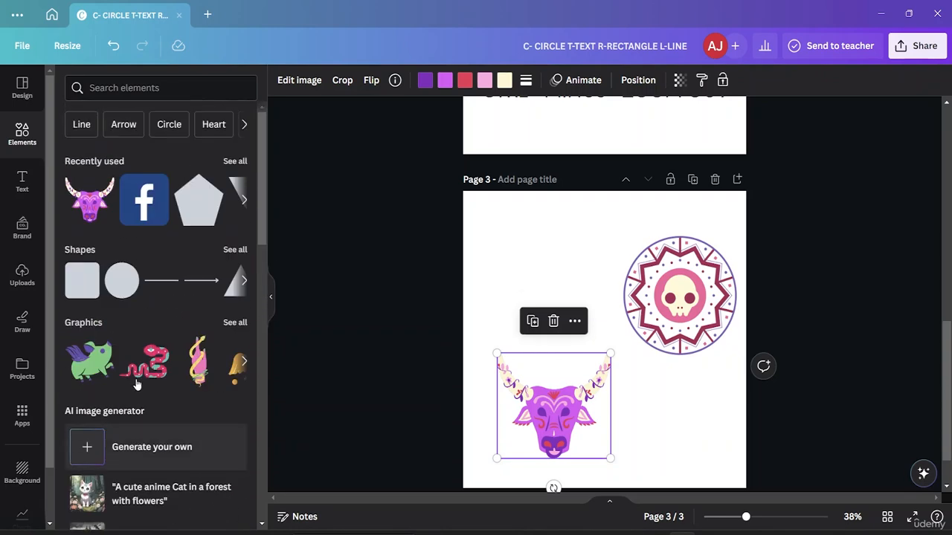
{"action": "left_click", "coordinate": [130, 93]}
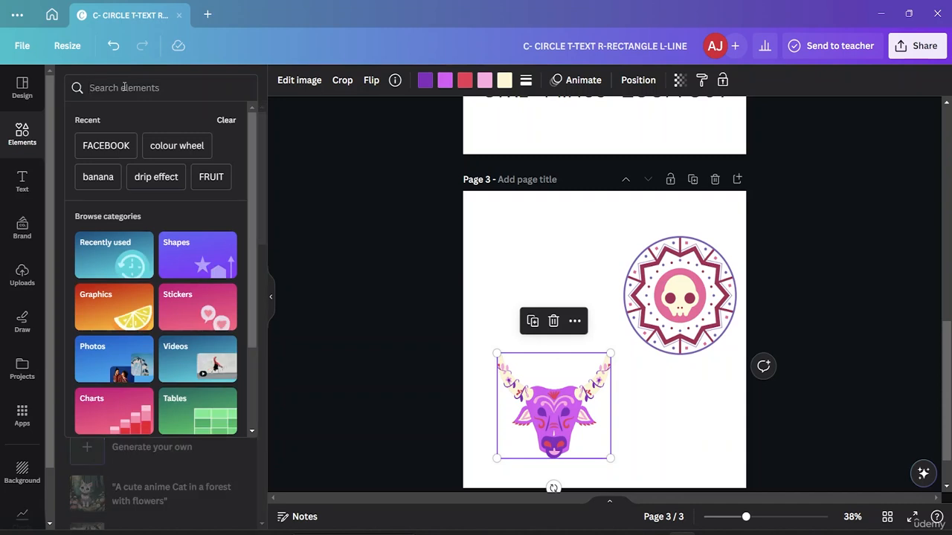
{"action": "type", "text": "text"}
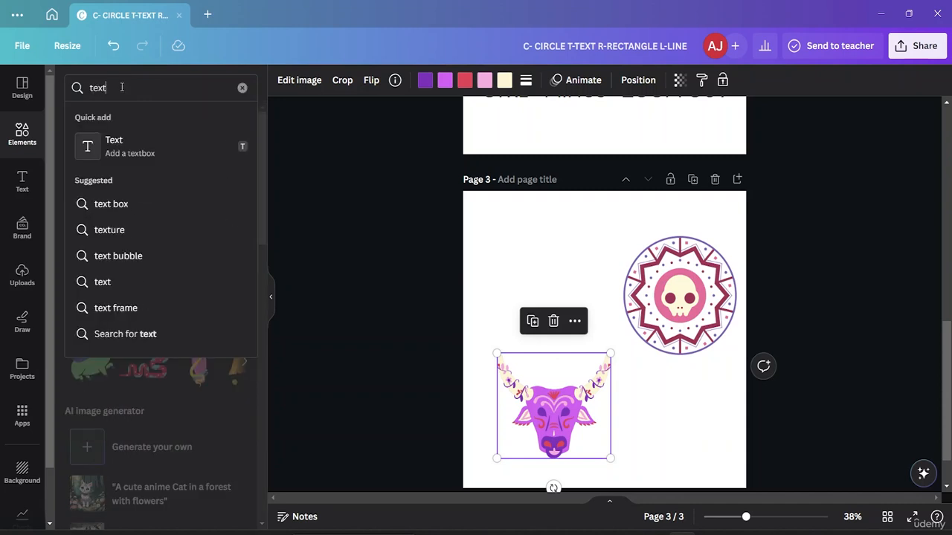
{"action": "type", "text": "\\"}
{"action": "key", "text": "Return"}
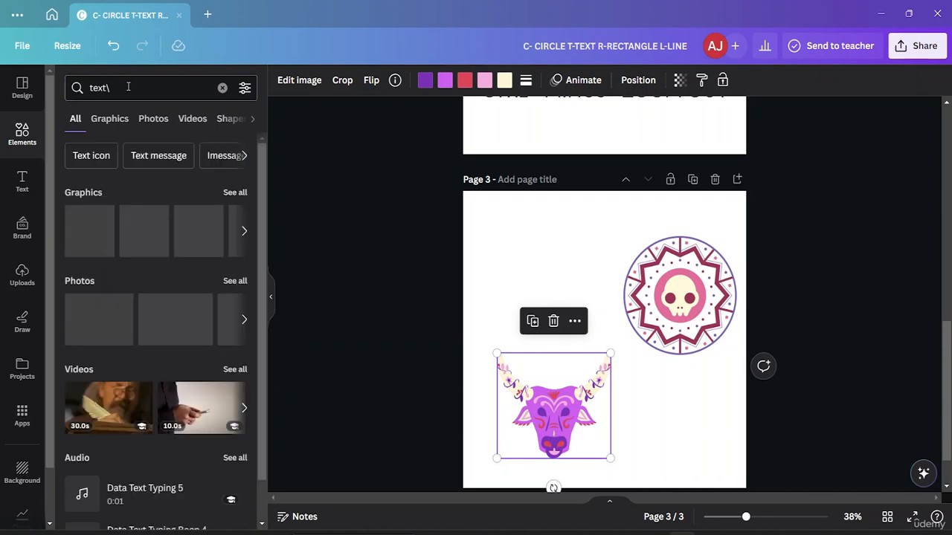
- Place the slanted EXAMPLE lettering graphic above the bull head and delete the extra copy at the page's centre
{"action": "left_click", "coordinate": [147, 233]}
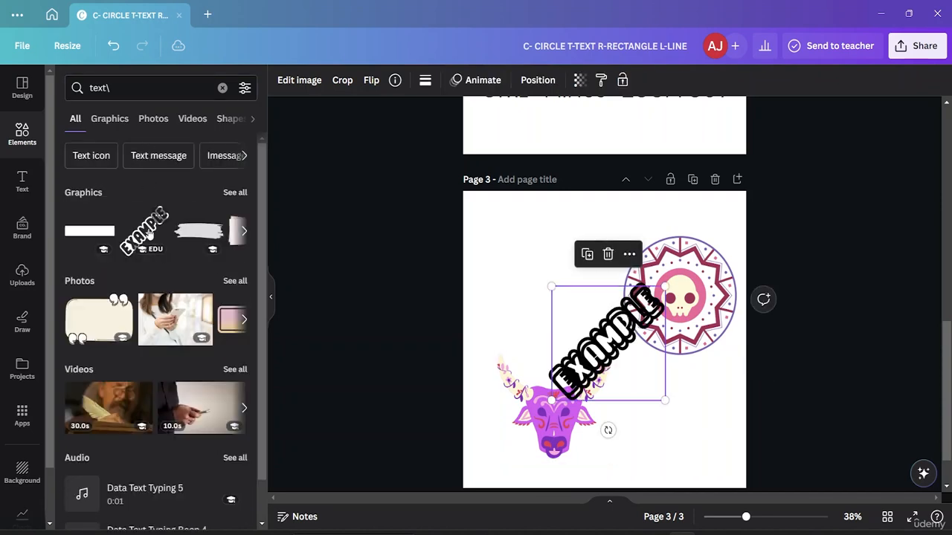
{"action": "left_click_drag", "start_coordinate": [147, 233], "coordinate": [529, 277]}
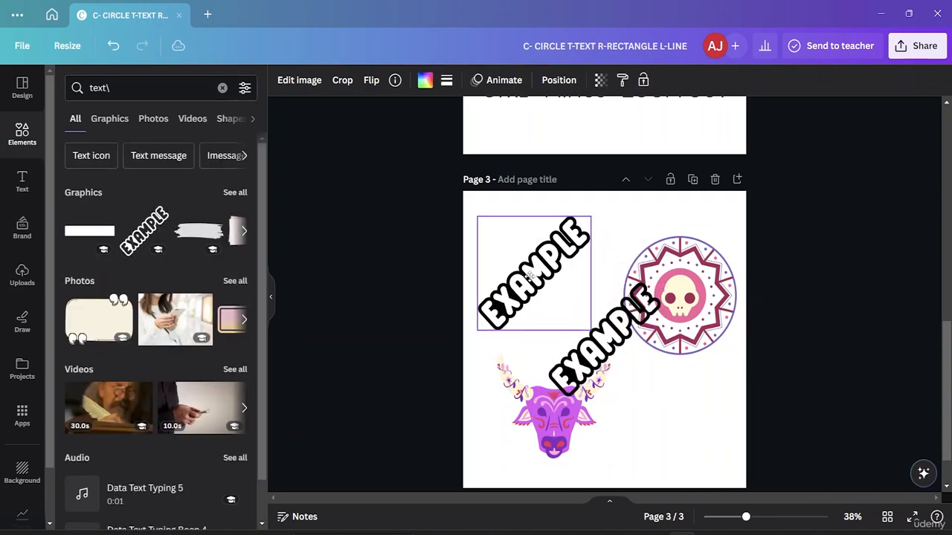
{"action": "left_click", "coordinate": [595, 334]}
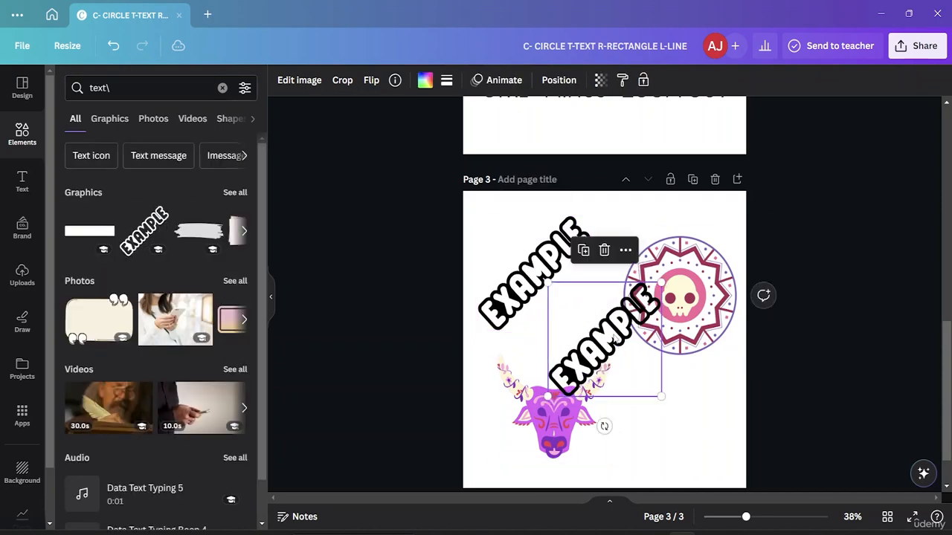
{"action": "left_click", "coordinate": [603, 251]}
- Try to straighten the EXAMPLE graphic by rotating it 45° in crop mode and enlarging its crop frame
{"action": "double_click", "coordinate": [574, 264]}
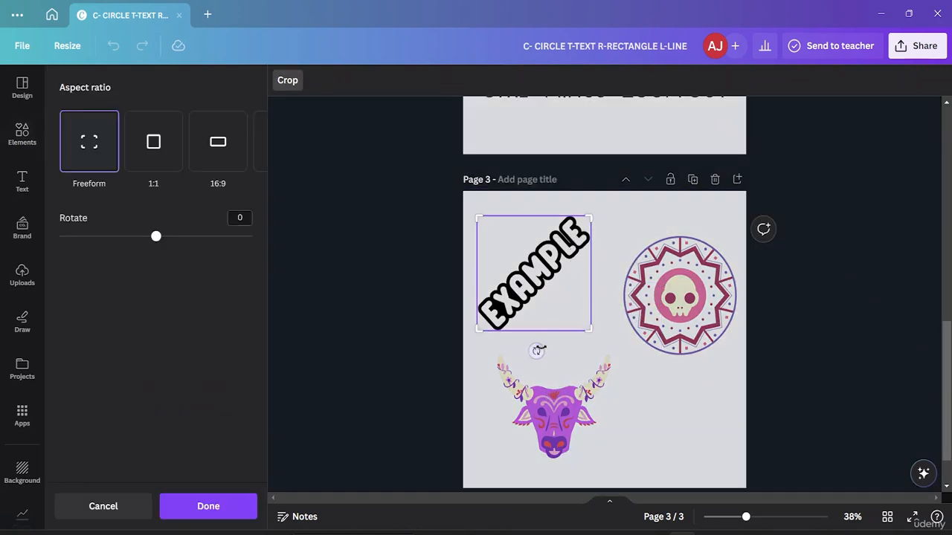
{"action": "left_click_drag", "start_coordinate": [535, 361], "coordinate": [486, 334]}
{"action": "left_click", "coordinate": [664, 378]}
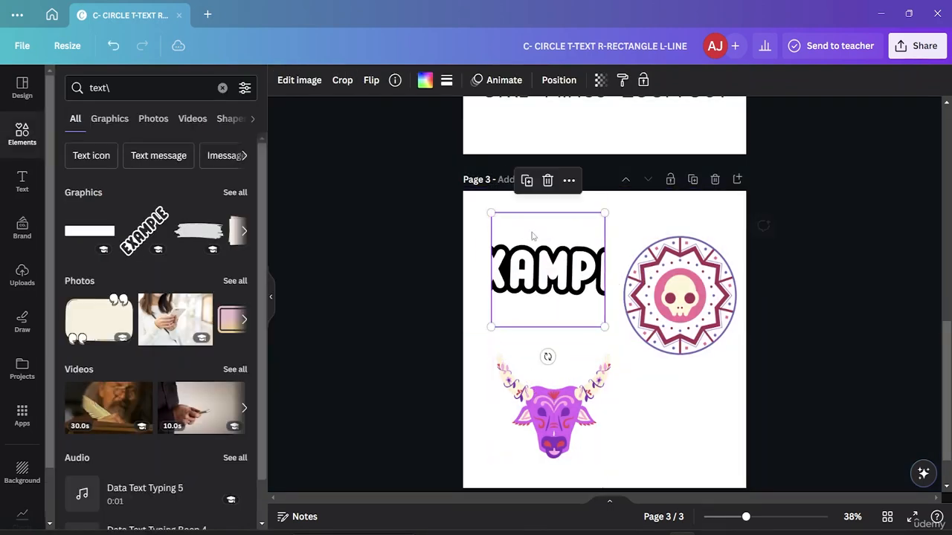
{"action": "double_click", "coordinate": [527, 266]}
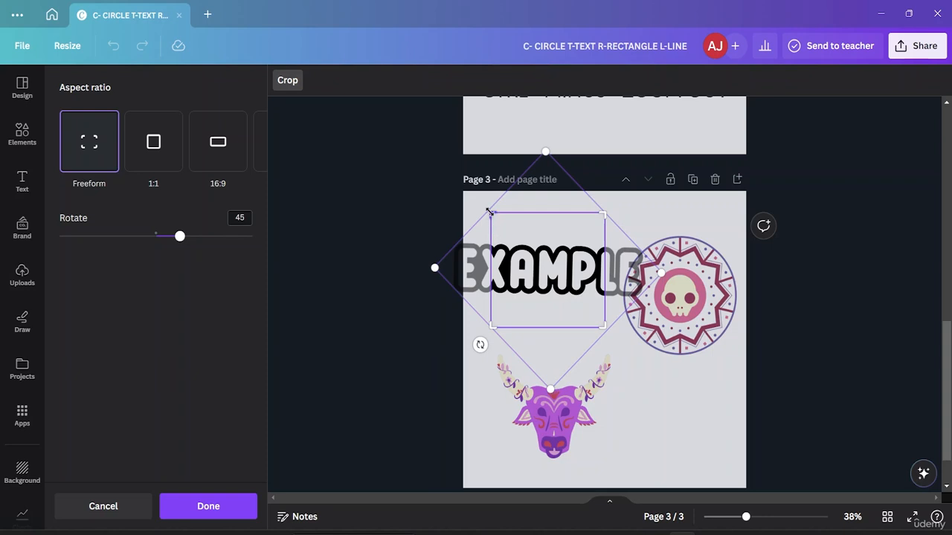
{"action": "left_click_drag", "start_coordinate": [492, 214], "coordinate": [451, 187]}
{"action": "left_click_drag", "start_coordinate": [470, 267], "coordinate": [473, 268]}
{"action": "left_click", "coordinate": [683, 387]}
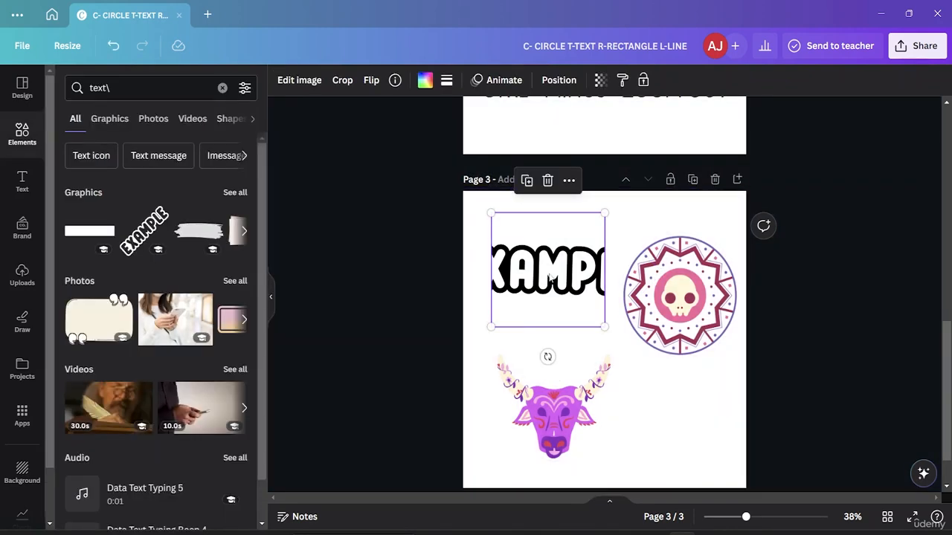
- Restore the uncropped EXAMPLE graphic, turn it so the lettering reads level, and place it at the page's lower edge beneath the bull head
{"action": "left_click_drag", "start_coordinate": [547, 274], "coordinate": [550, 476]}
{"action": "key", "text": "ctrl+z"}
{"action": "key", "text": "ctrl+z"}
{"action": "left_click", "coordinate": [676, 446]}
{"action": "scroll", "coordinate": [585, 344], "scroll_direction": "down", "scroll_amount": 2}
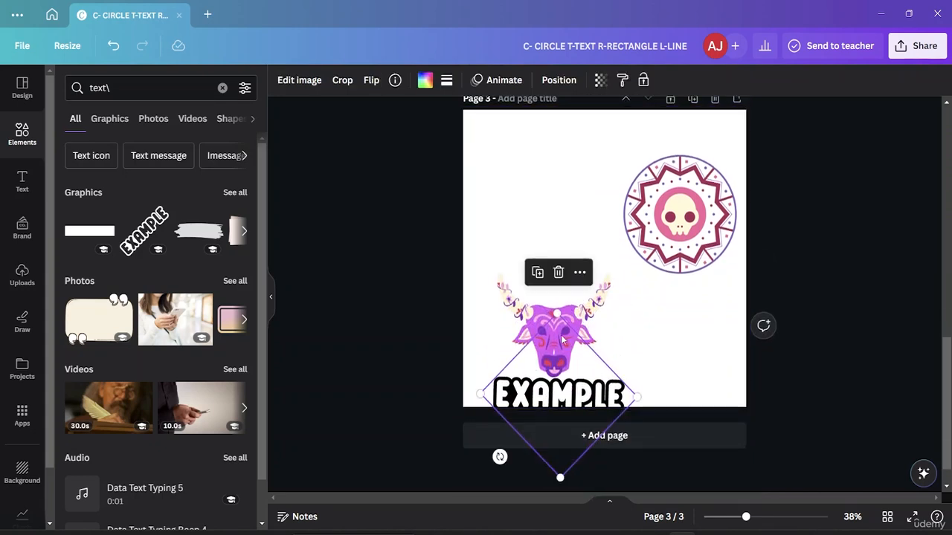
- Move the bull head up beside the round skull and bring the EXAMPLE lettering up directly beneath it
{"action": "scroll", "coordinate": [563, 339], "scroll_direction": "up", "scroll_amount": 1}
{"action": "left_click", "coordinate": [524, 316]}
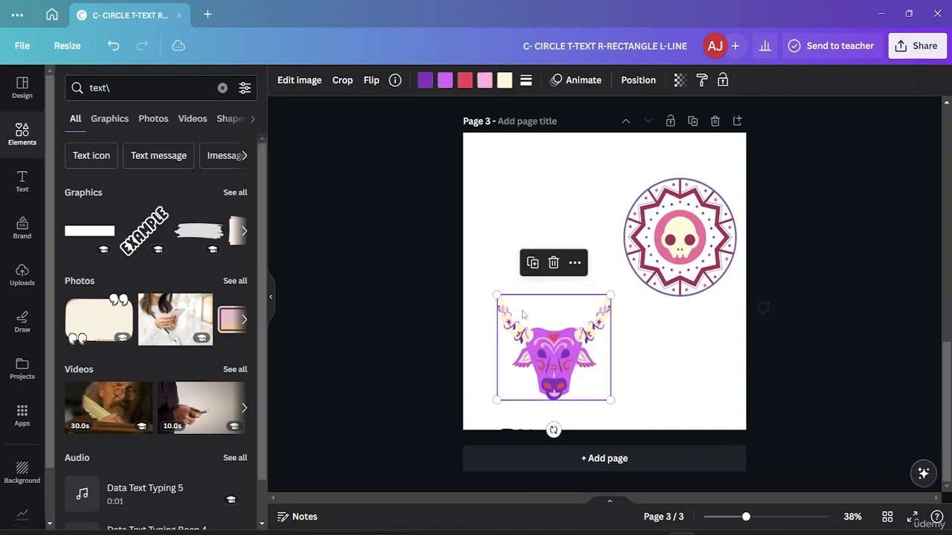
{"action": "left_click_drag", "start_coordinate": [523, 315], "coordinate": [511, 236]}
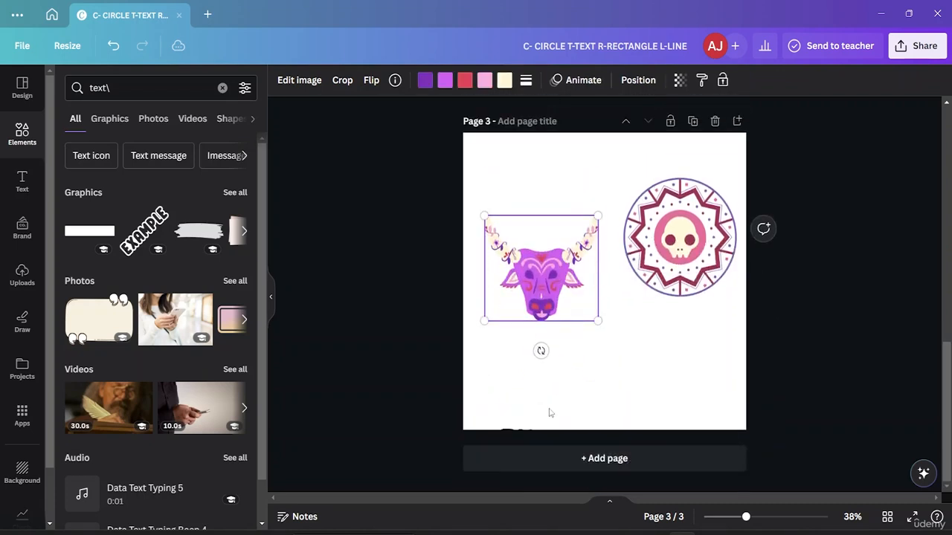
{"action": "scroll", "coordinate": [549, 413], "scroll_direction": "down", "scroll_amount": 1}
{"action": "left_click", "coordinate": [563, 385]}
{"action": "left_click_drag", "start_coordinate": [563, 385], "coordinate": [548, 315]}
{"action": "scroll", "coordinate": [558, 339], "scroll_direction": "up", "scroll_amount": 1}
{"action": "left_click", "coordinate": [689, 338]}
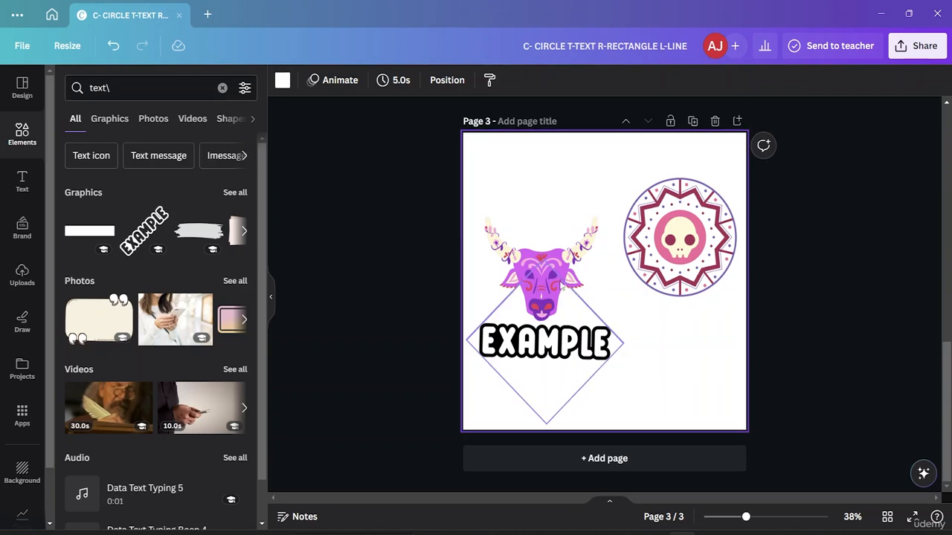
- Nudge the bull head slightly up and to the right to leave a gap above the EXAMPLE lettering
{"action": "left_click", "coordinate": [562, 282]}
{"action": "mouse_move", "coordinate": [564, 257]}
{"action": "left_mouse_down"}
{"action": "mouse_move", "coordinate": [565, 200]}
{"action": "mouse_move", "coordinate": [569, 243]}
{"action": "left_mouse_up"}
{"action": "left_click", "coordinate": [641, 355]}
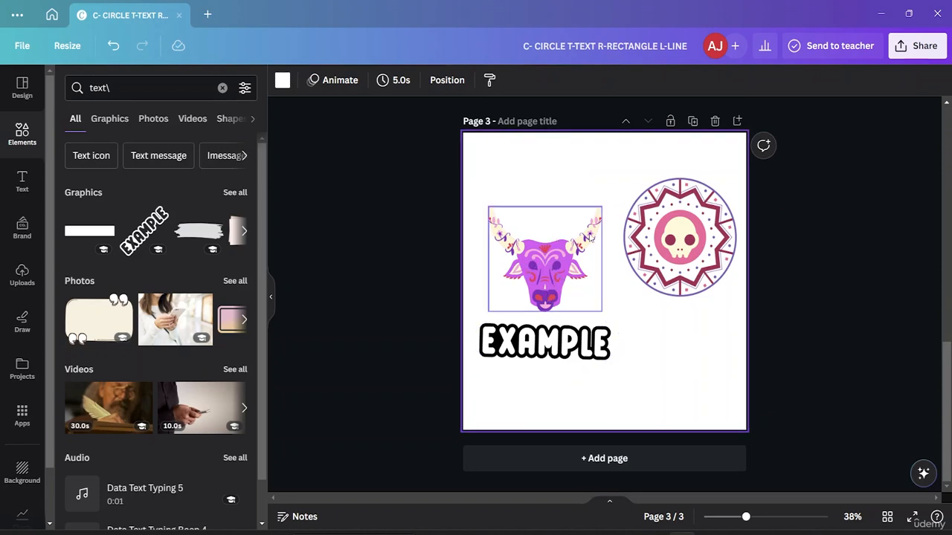
- Select the bull head and the EXAMPLE lettering together and move both up towards the page's upper edge
{"action": "left_click", "coordinate": [573, 256]}
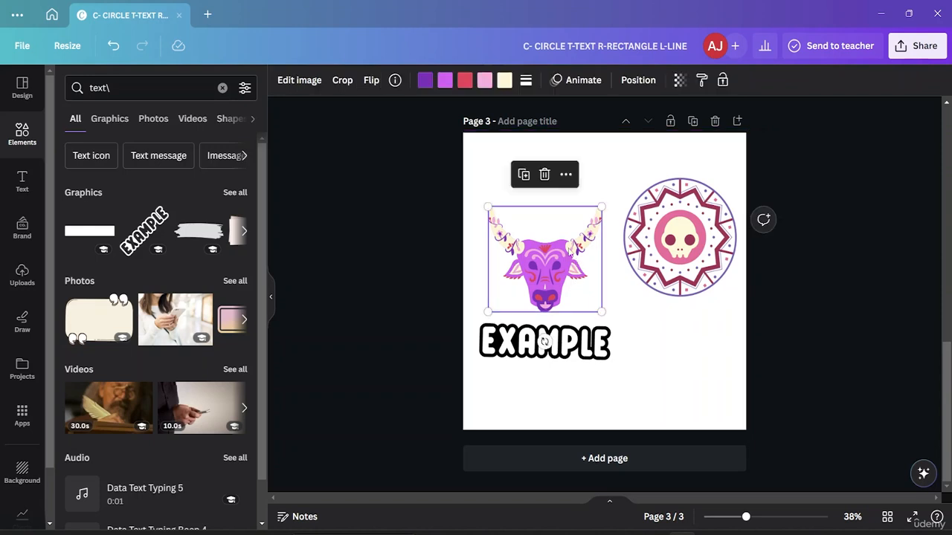
{"action": "left_click", "coordinate": [584, 346], "text": "shift"}
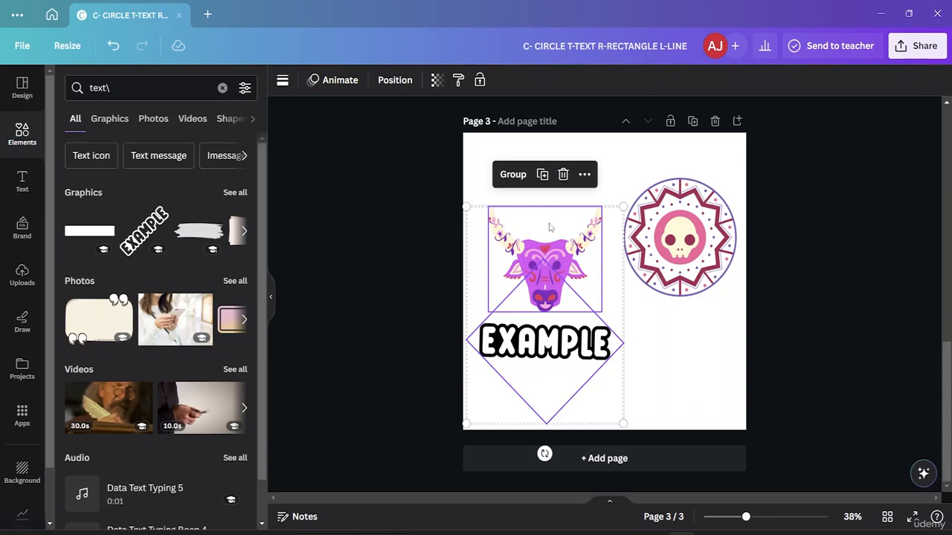
{"action": "left_click_drag", "start_coordinate": [549, 227], "coordinate": [552, 168]}
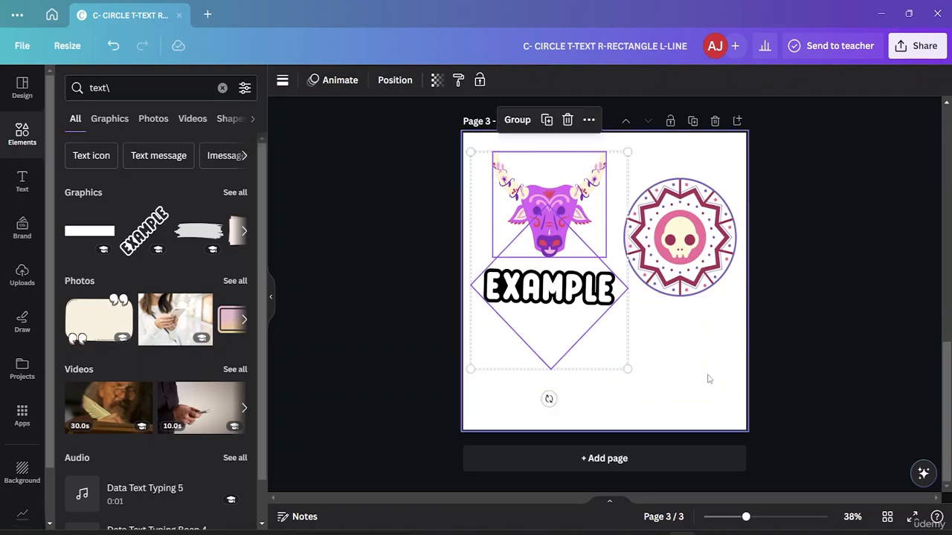
{"action": "left_click", "coordinate": [708, 378]}
- Reselect the bull head and EXAMPLE lettering as one selection and shift both slightly up and to the right
{"action": "left_click", "coordinate": [530, 191]}
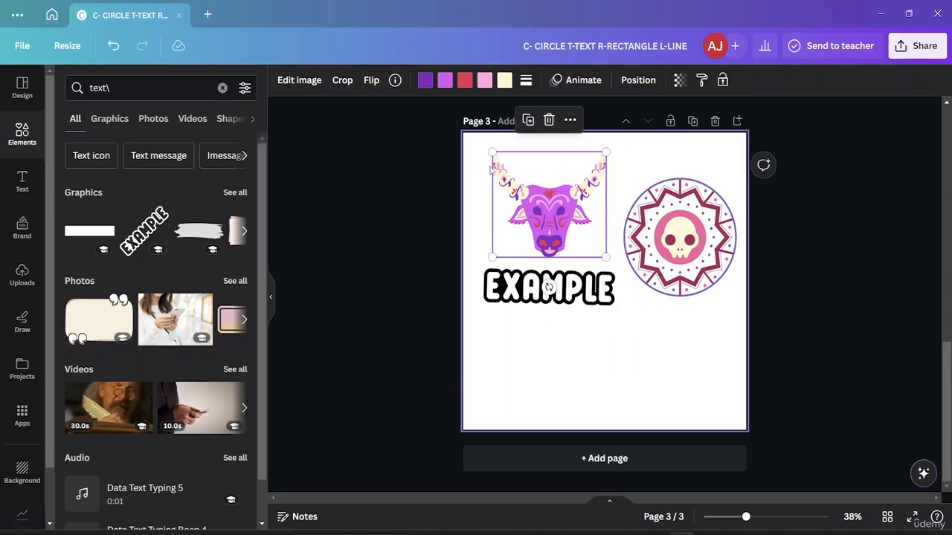
{"action": "left_click", "coordinate": [542, 213]}
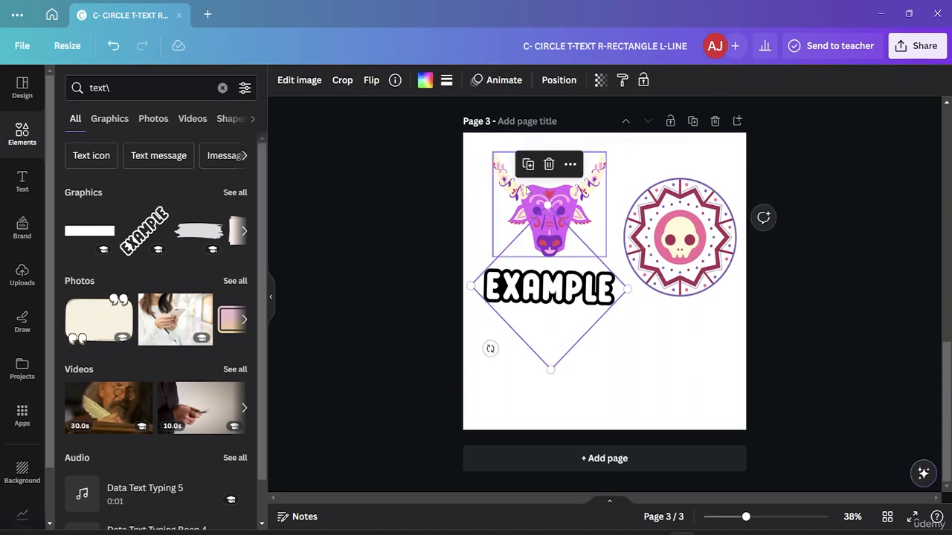
{"action": "left_click", "coordinate": [524, 191], "text": "shift"}
{"action": "left_click", "coordinate": [521, 191], "text": "shift"}
{"action": "left_click", "coordinate": [518, 191], "text": "shift"}
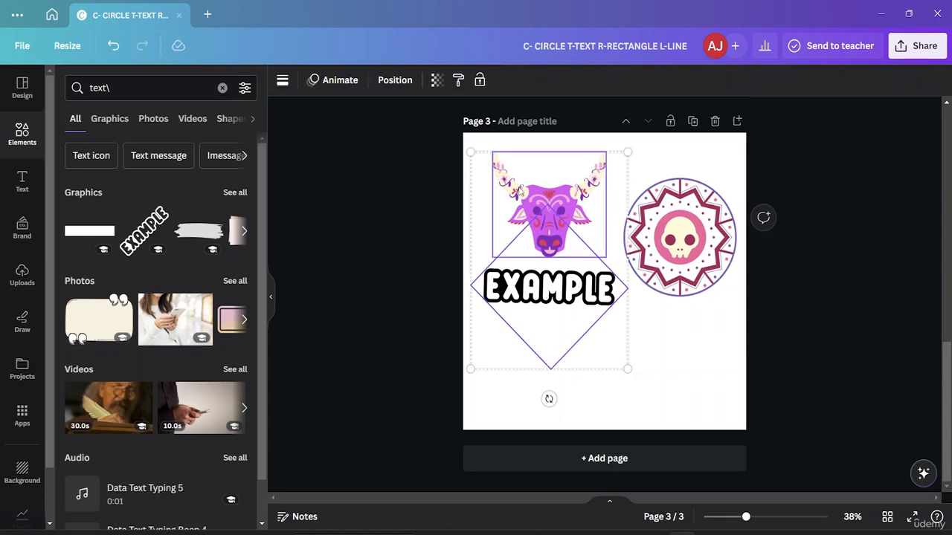
{"action": "mouse_move", "coordinate": [518, 192]}
{"action": "left_mouse_down"}
{"action": "mouse_move", "coordinate": [532, 216]}
{"action": "mouse_move", "coordinate": [514, 187]}
{"action": "mouse_move", "coordinate": [521, 177]}
{"action": "left_mouse_up"}
{"action": "left_click", "coordinate": [693, 380]}
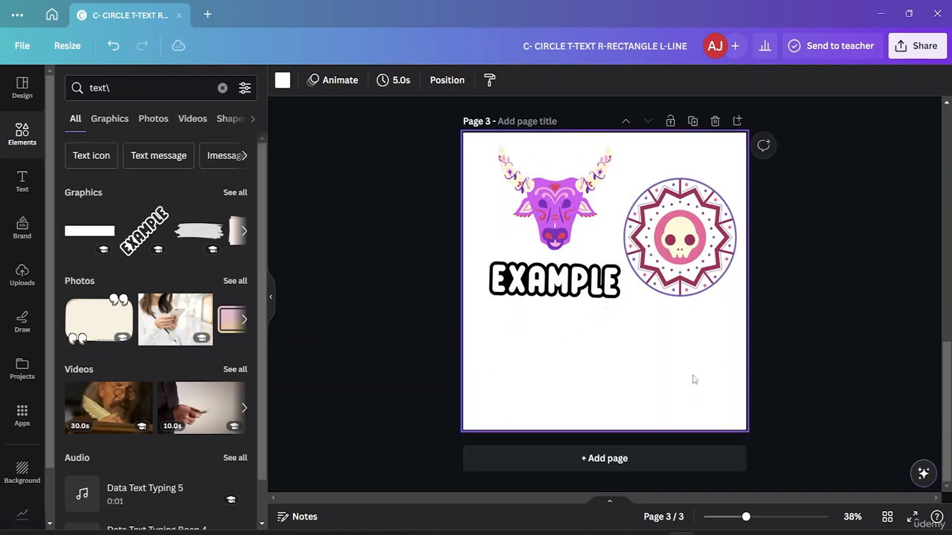
- Review the shortcut lists on pages 1 and 2
{"action": "scroll", "coordinate": [617, 287], "scroll_direction": "up", "scroll_amount": 5}
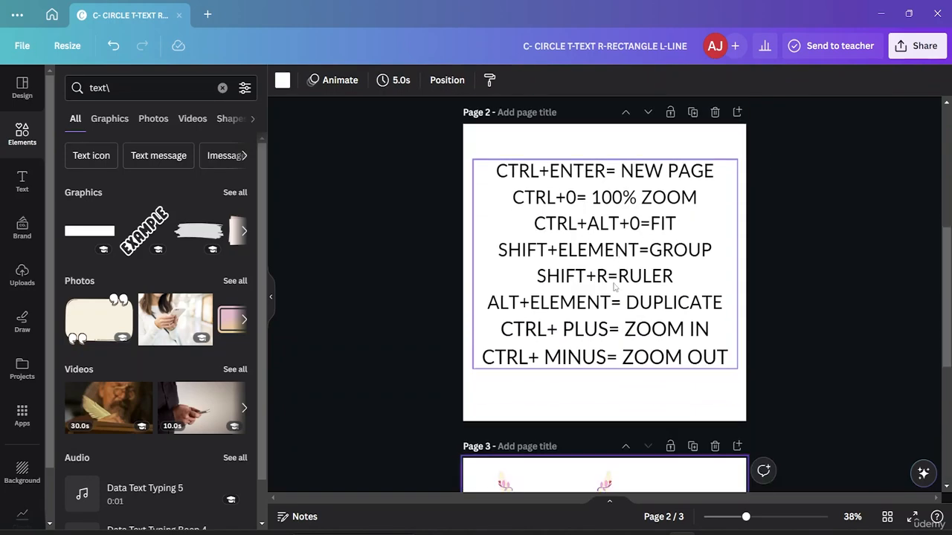
{"action": "scroll", "coordinate": [597, 306], "scroll_direction": "up", "scroll_amount": 5}
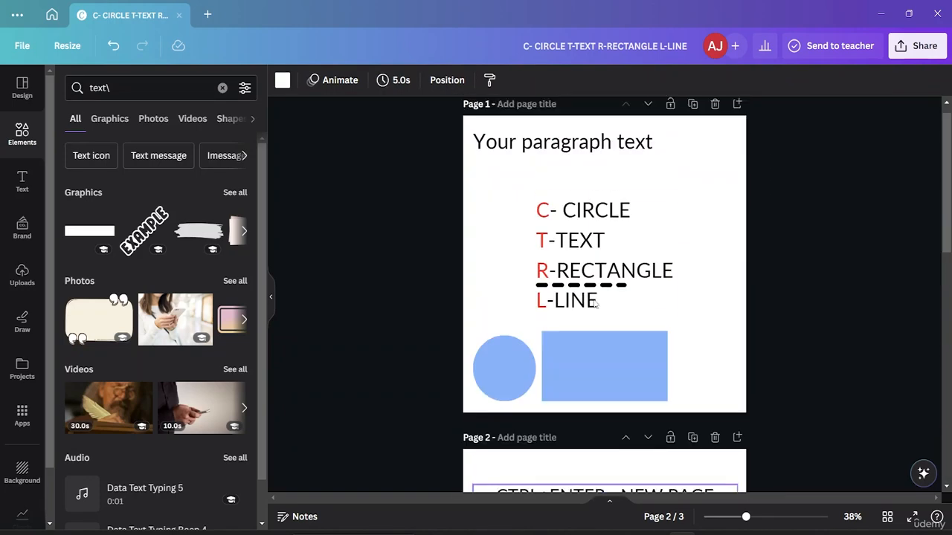
{"action": "scroll", "coordinate": [597, 306], "scroll_direction": "down", "scroll_amount": 5}
{"action": "scroll", "coordinate": [597, 305], "scroll_direction": "up", "scroll_amount": 2}
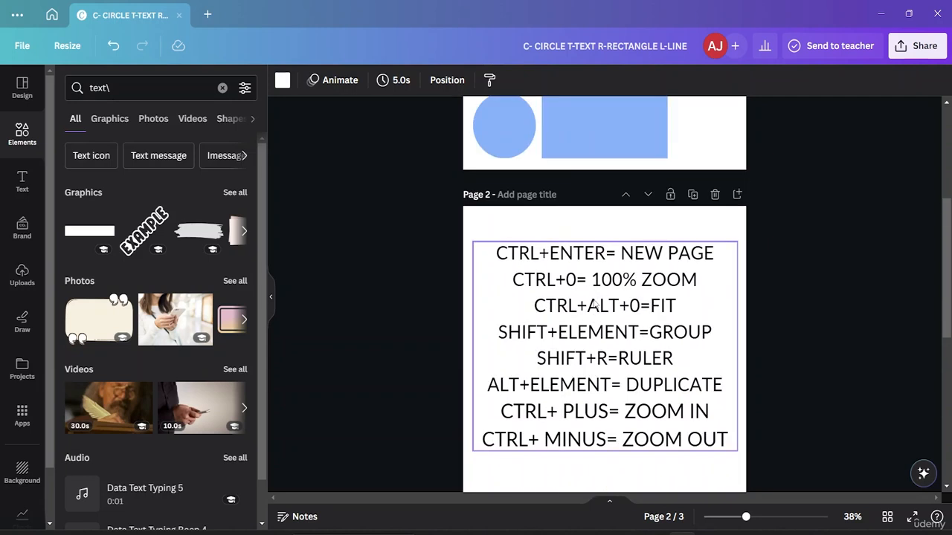
{"action": "scroll", "coordinate": [596, 304], "scroll_direction": "down", "scroll_amount": 1}
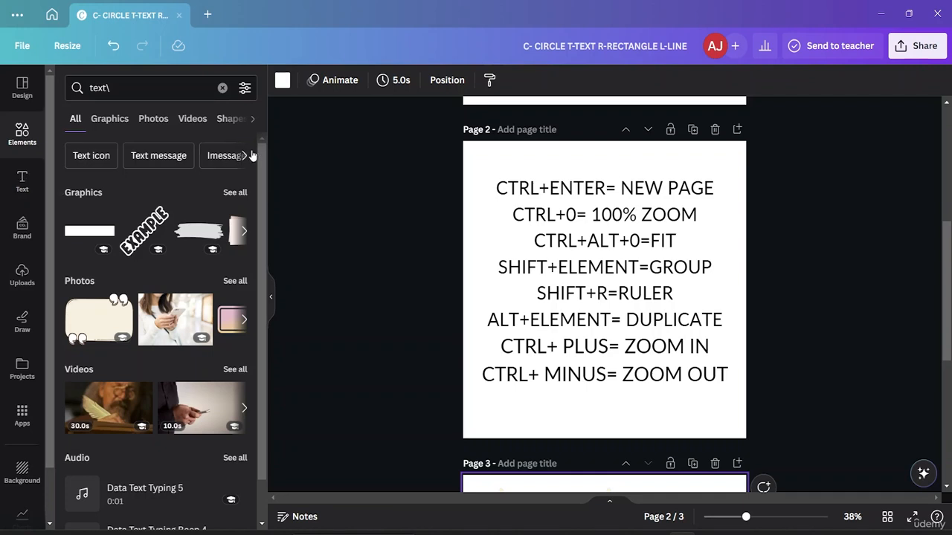
- Look up the rulers and guides option in the view settings and show the rulers around the canvas
{"action": "left_click", "coordinate": [9, 47]}
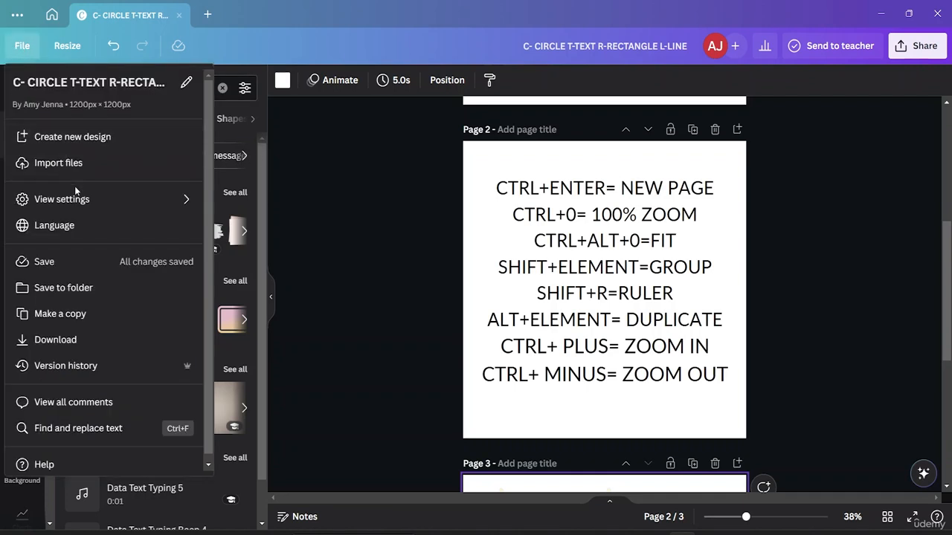
{"action": "mouse_move", "coordinate": [87, 208]}
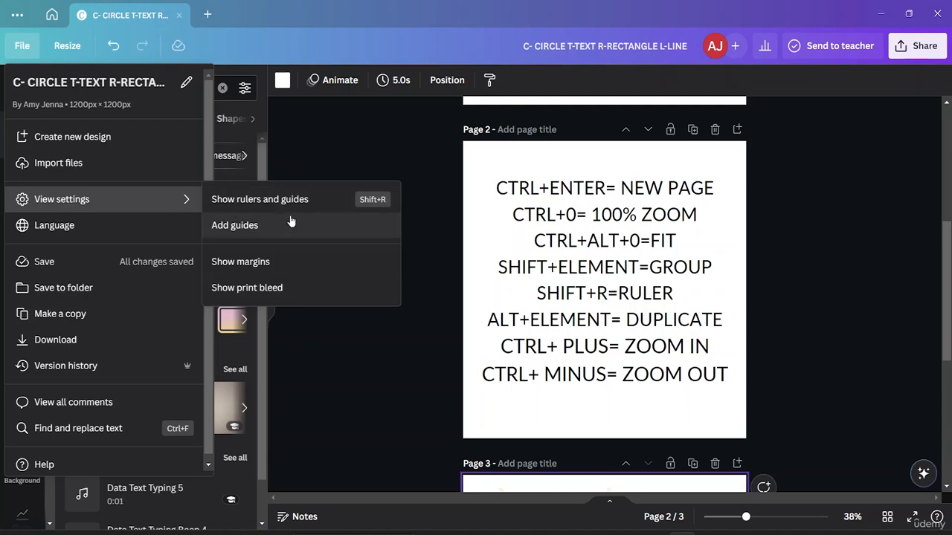
{"action": "left_click", "coordinate": [295, 145]}
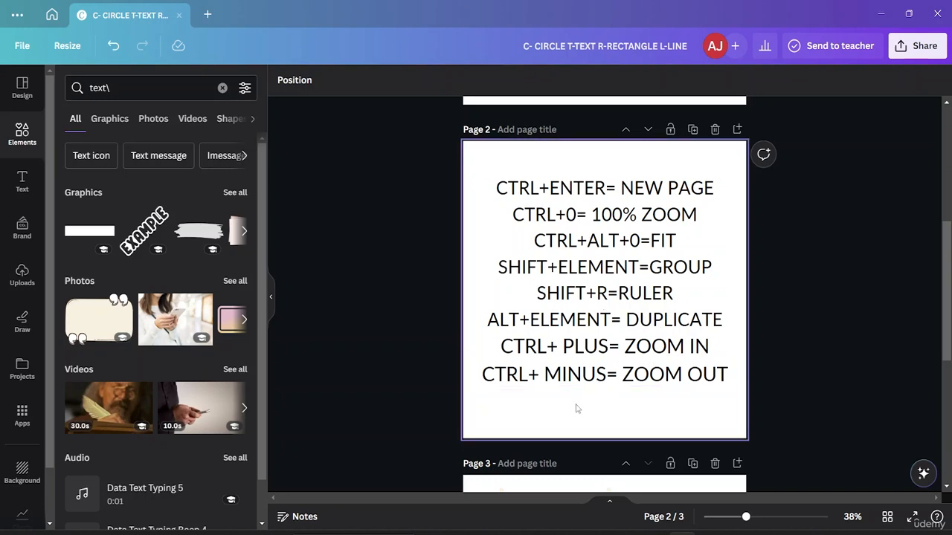
{"action": "key", "text": "shift+r"}
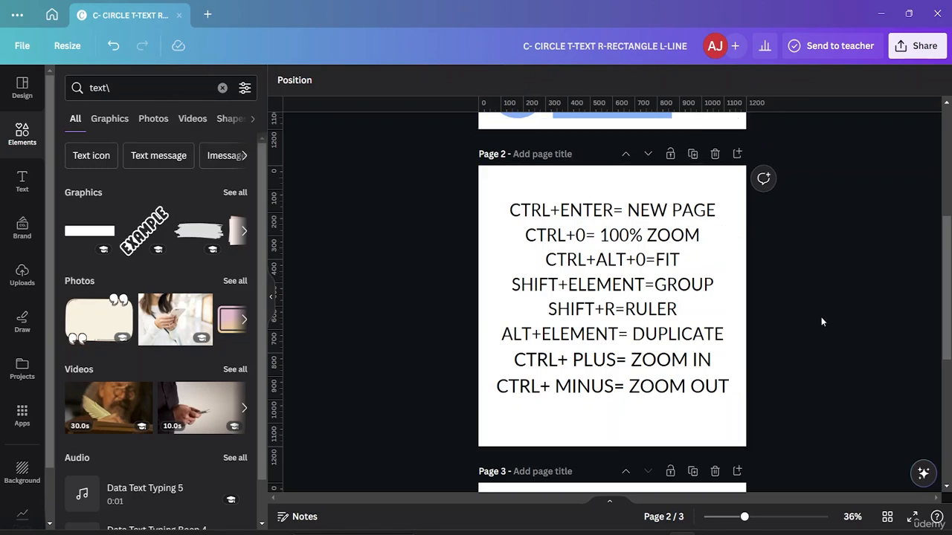
- Duplicate the bull head on page 3 below the EXAMPLE lettering, and duplicate the lettering beneath the copied bull head at the page's lower edge
{"action": "scroll", "coordinate": [572, 245], "scroll_direction": "down", "scroll_amount": 5}
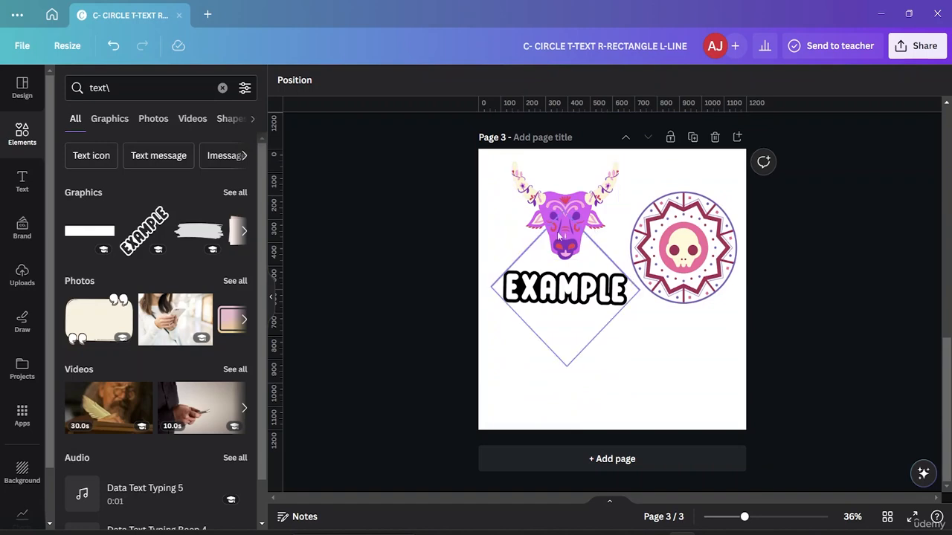
{"action": "left_click", "coordinate": [567, 214]}
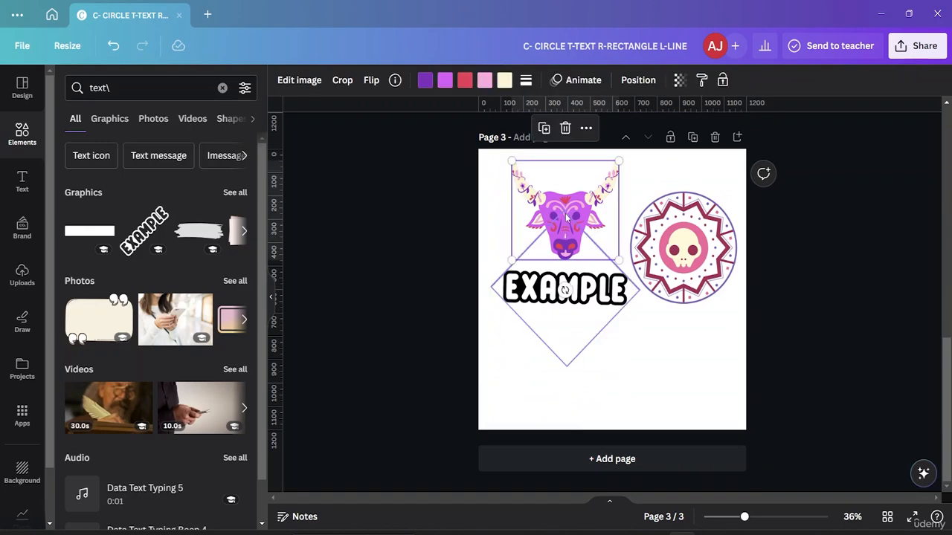
{"action": "scroll", "coordinate": [617, 208], "scroll_direction": "up", "scroll_amount": 5}
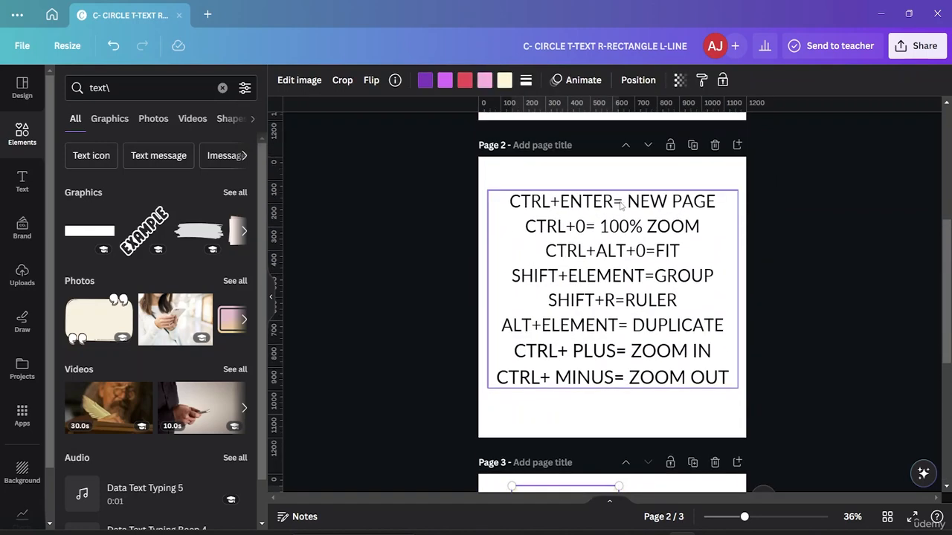
{"action": "scroll", "coordinate": [620, 206], "scroll_direction": "down", "scroll_amount": 2}
{"action": "scroll", "coordinate": [604, 260], "scroll_direction": "down", "scroll_amount": 6}
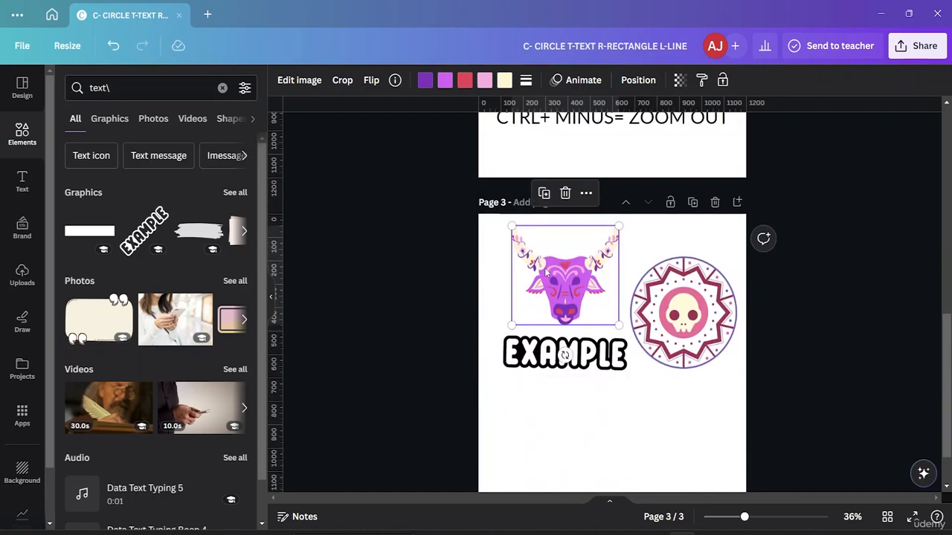
{"action": "left_click_drag", "start_coordinate": [547, 274], "coordinate": [535, 421]}
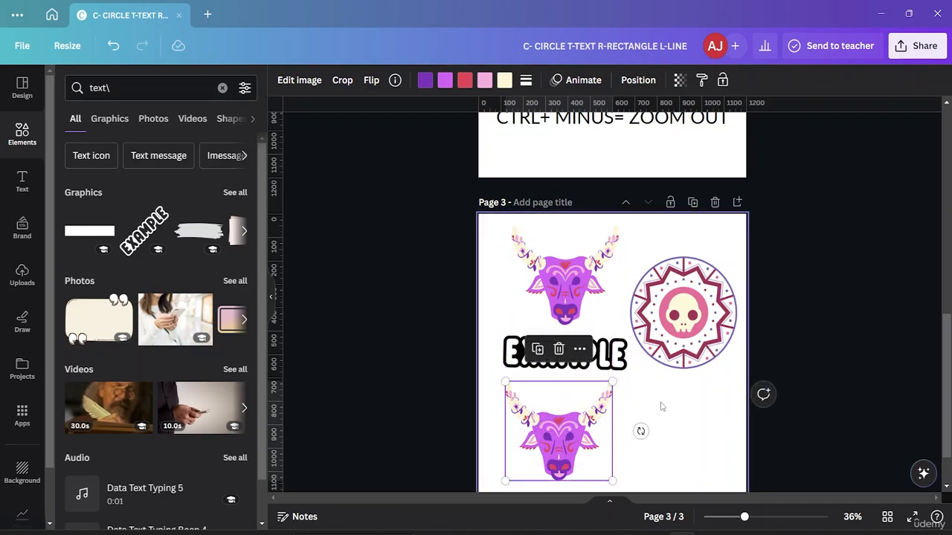
{"action": "left_click", "coordinate": [662, 407]}
{"action": "left_click_drag", "start_coordinate": [565, 360], "coordinate": [562, 494]}
{"action": "left_click", "coordinate": [643, 411]}
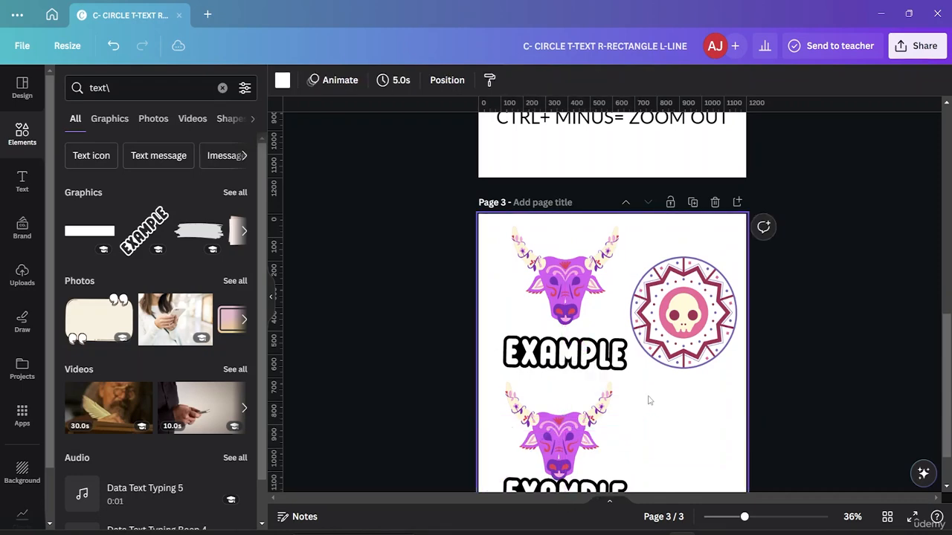
- Shift the original EXAMPLE lettering up against the upper bull head and move its copy to the right of the lower bull head
{"action": "scroll", "coordinate": [647, 401], "scroll_direction": "up", "scroll_amount": 2}
{"action": "scroll", "coordinate": [650, 293], "scroll_direction": "down", "scroll_amount": 3}
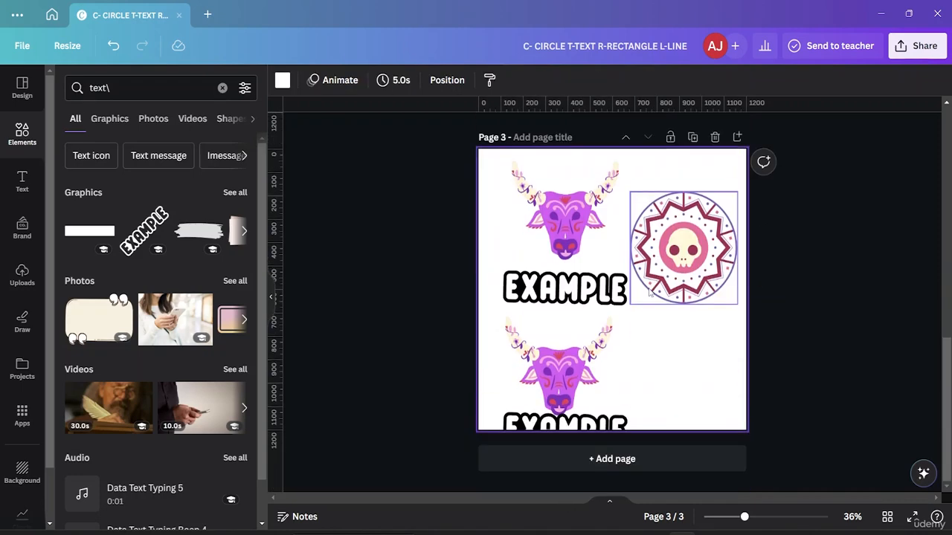
{"action": "left_click", "coordinate": [545, 195]}
{"action": "left_click_drag", "start_coordinate": [546, 193], "coordinate": [553, 203]}
{"action": "left_click_drag", "start_coordinate": [572, 307], "coordinate": [579, 288]}
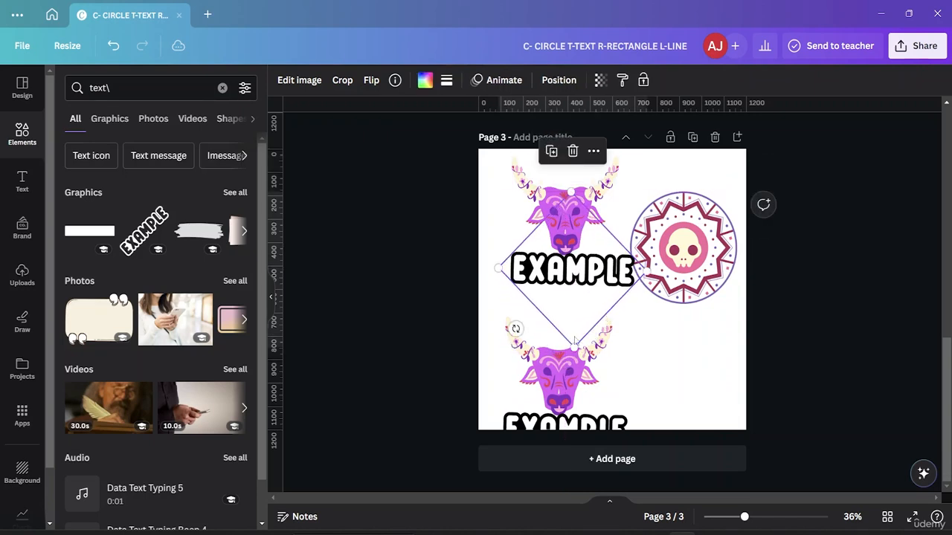
{"action": "left_click_drag", "start_coordinate": [575, 341], "coordinate": [663, 333]}
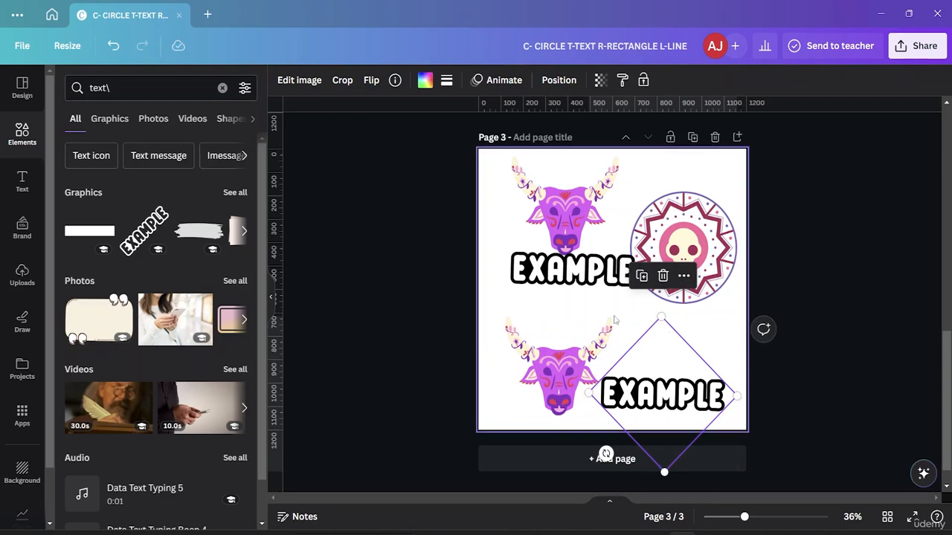
{"action": "left_click", "coordinate": [554, 328]}
- Zoom page 3 in to 75% and back out to 36%
{"action": "scroll", "coordinate": [554, 327], "scroll_direction": "up", "scroll_amount": 5}
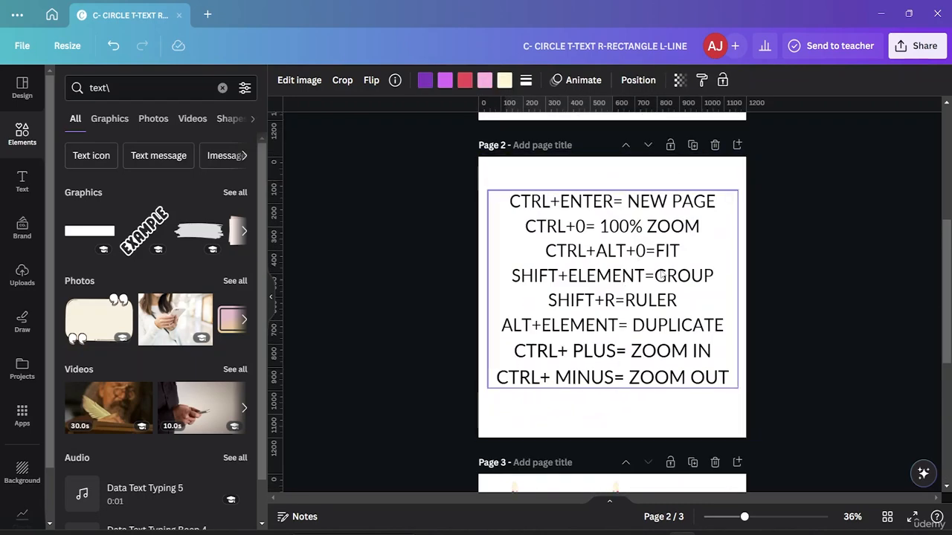
{"action": "scroll", "coordinate": [645, 313], "scroll_direction": "down", "scroll_amount": 5}
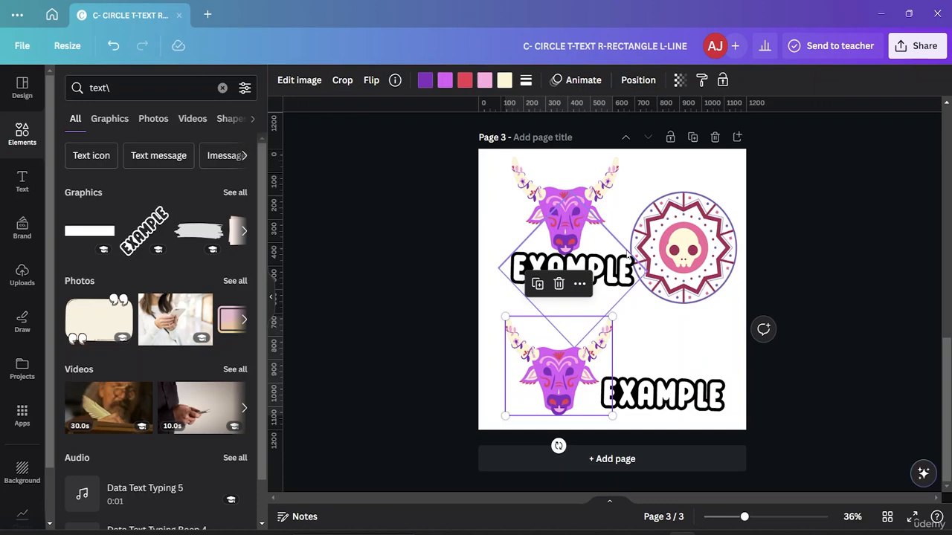
{"action": "scroll", "coordinate": [628, 256], "scroll_direction": "up", "scroll_amount": 3}
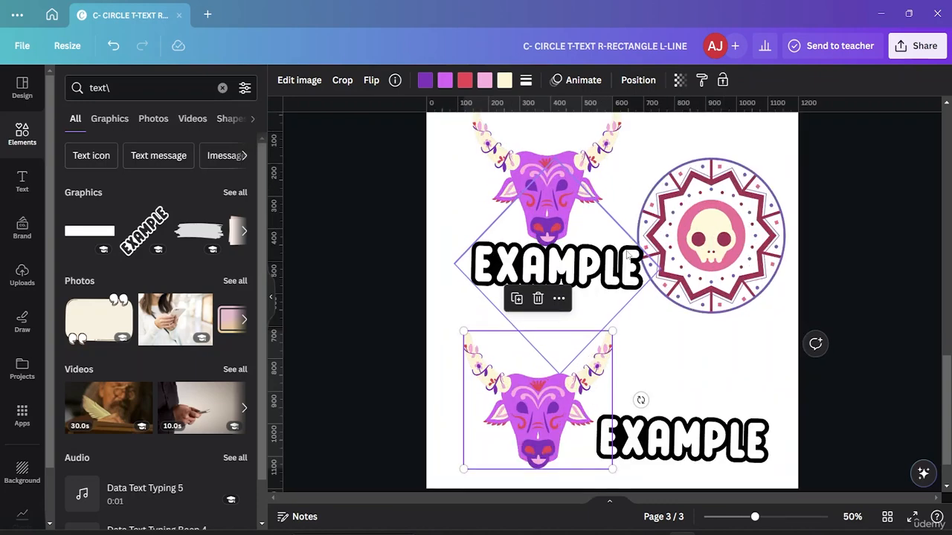
{"action": "scroll", "coordinate": [627, 256], "scroll_direction": "up", "scroll_amount": 3}
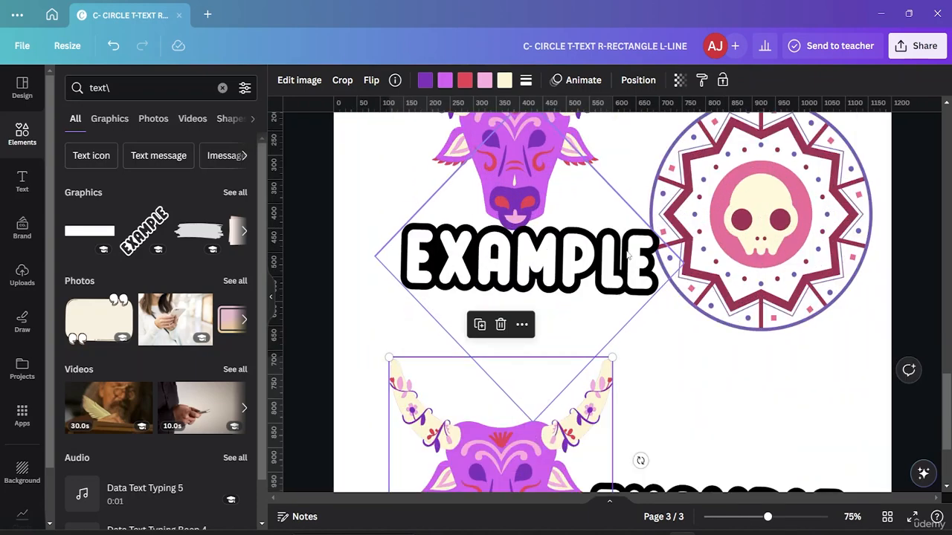
{"action": "scroll", "coordinate": [627, 255], "scroll_direction": "down", "scroll_amount": 3}
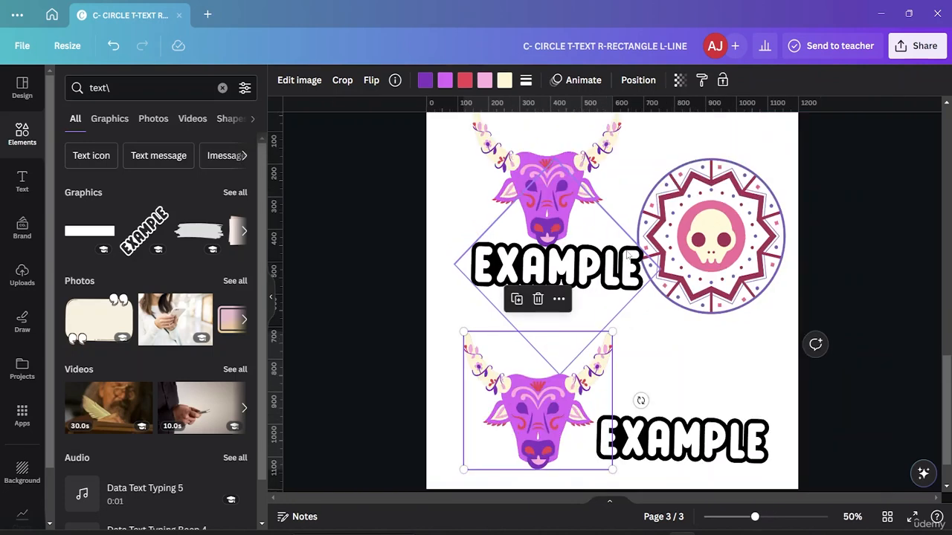
{"action": "scroll", "coordinate": [627, 255], "scroll_direction": "down", "scroll_amount": 2}
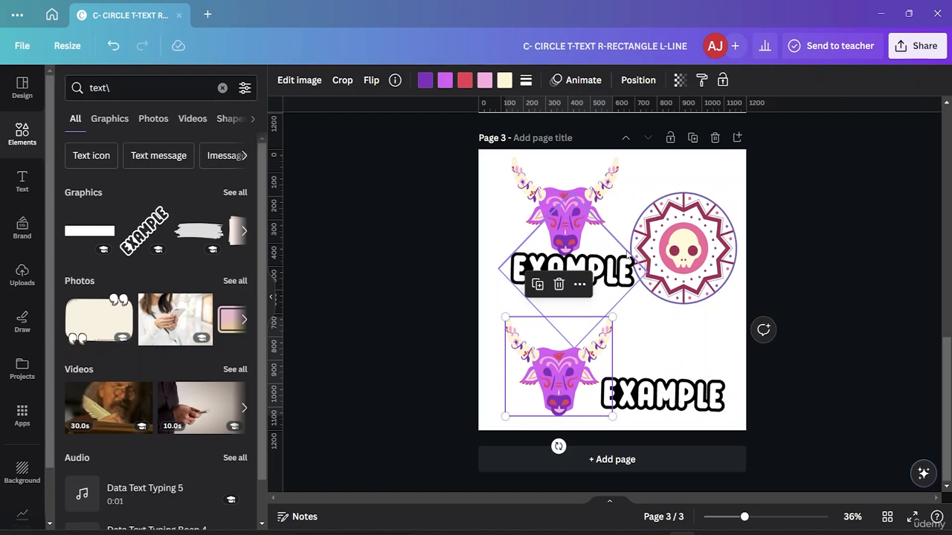
- Set the canvas zoom to 33%
{"action": "scroll", "coordinate": [626, 255], "scroll_direction": "up", "scroll_amount": 1}
{"action": "scroll", "coordinate": [627, 254], "scroll_direction": "down", "scroll_amount": 1}
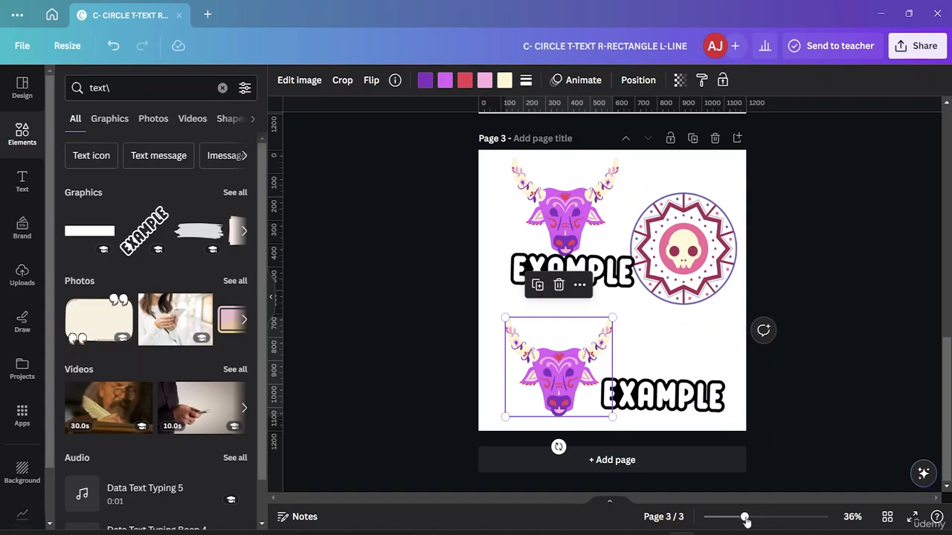
{"action": "mouse_move", "coordinate": [744, 518]}
{"action": "left_mouse_down"}
{"action": "mouse_move", "coordinate": [781, 518]}
{"action": "mouse_move", "coordinate": [741, 518]}
{"action": "left_mouse_up"}
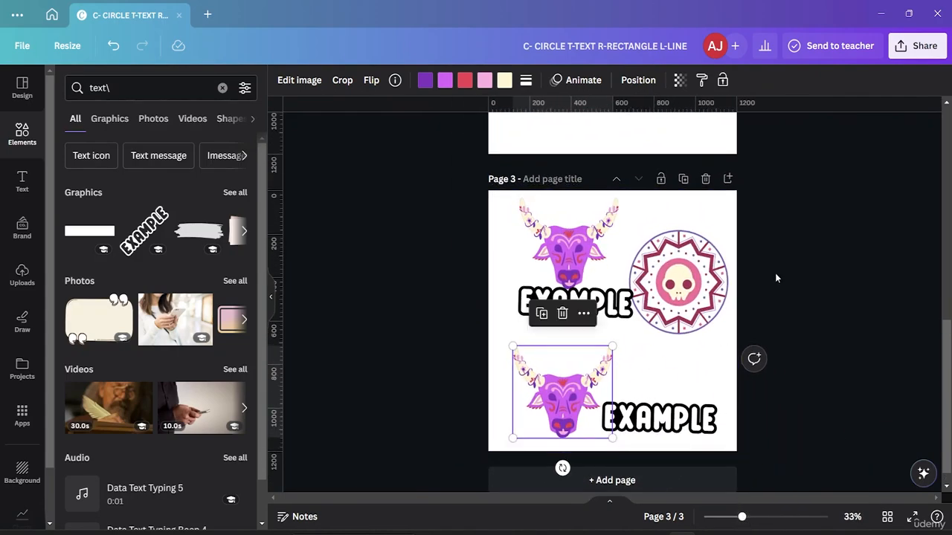
- Review the shortcut lists on page 2 and page 1 once more
{"action": "scroll", "coordinate": [775, 273], "scroll_direction": "up", "scroll_amount": 3}
{"action": "scroll", "coordinate": [774, 275], "scroll_direction": "up", "scroll_amount": 3}
{"action": "scroll", "coordinate": [774, 275], "scroll_direction": "down", "scroll_amount": 4}
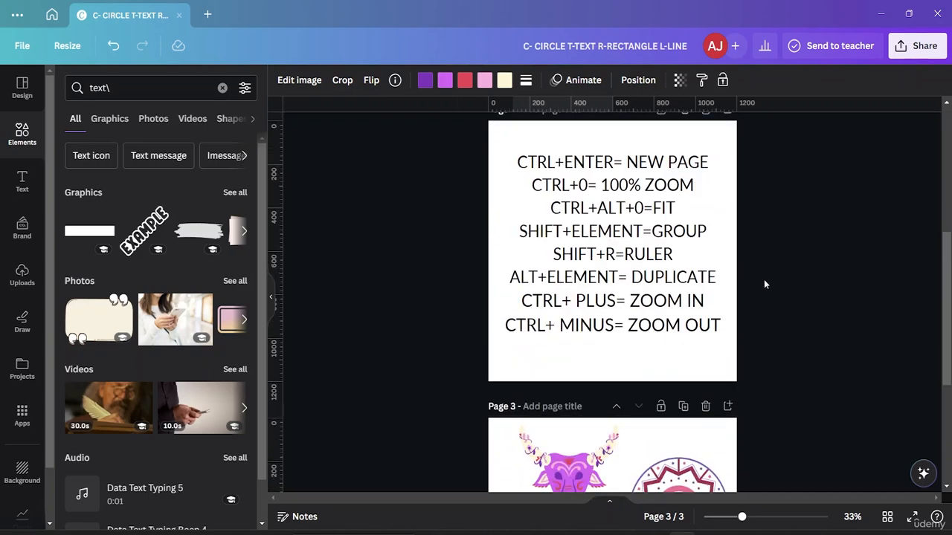
{"action": "scroll", "coordinate": [763, 284], "scroll_direction": "up", "scroll_amount": 4}
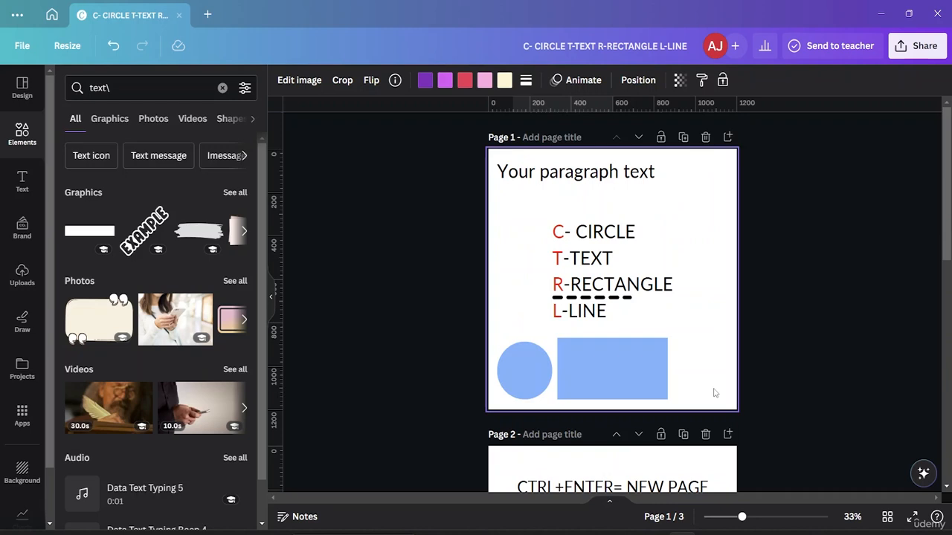